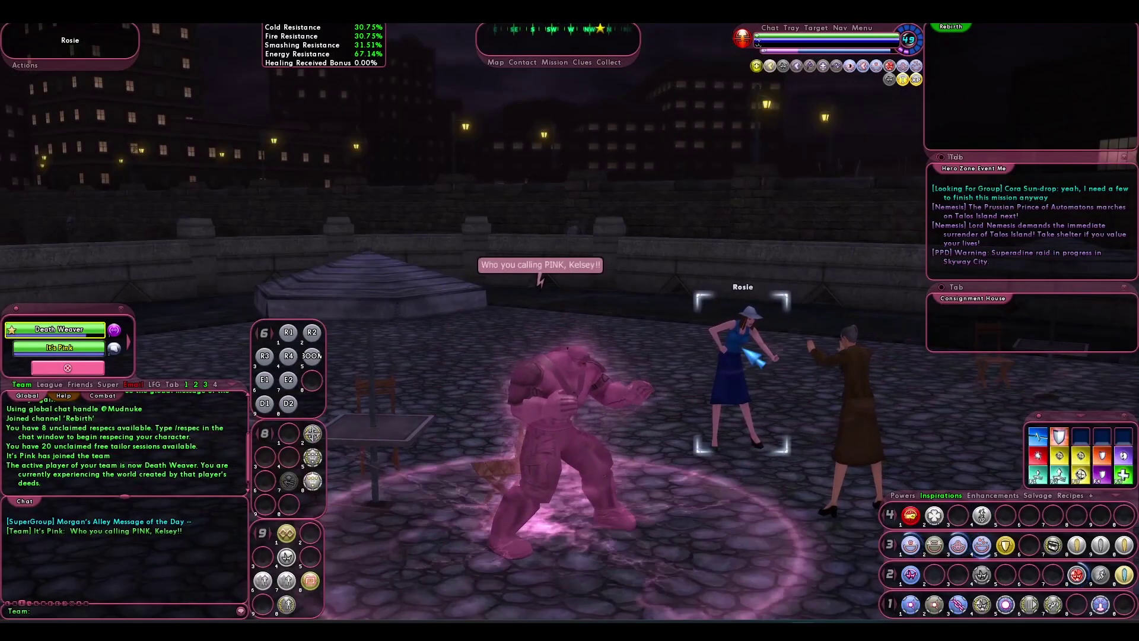
Step: Trigger the rotating "Who you calling PINK" team-chat bind on the targeted civilian
key(p)
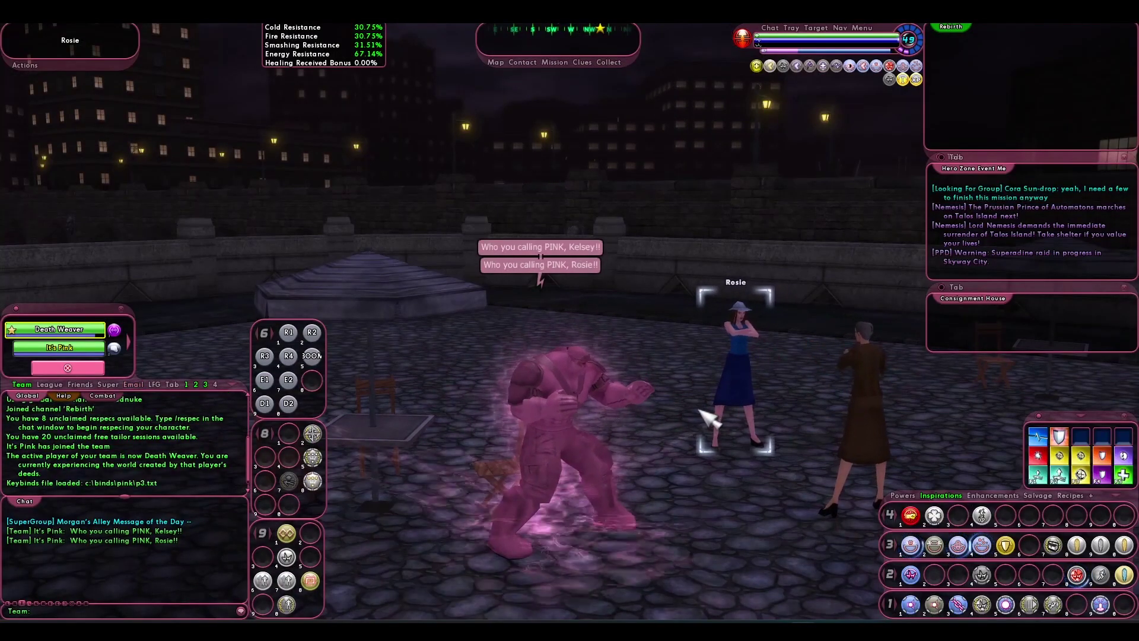
key(p)
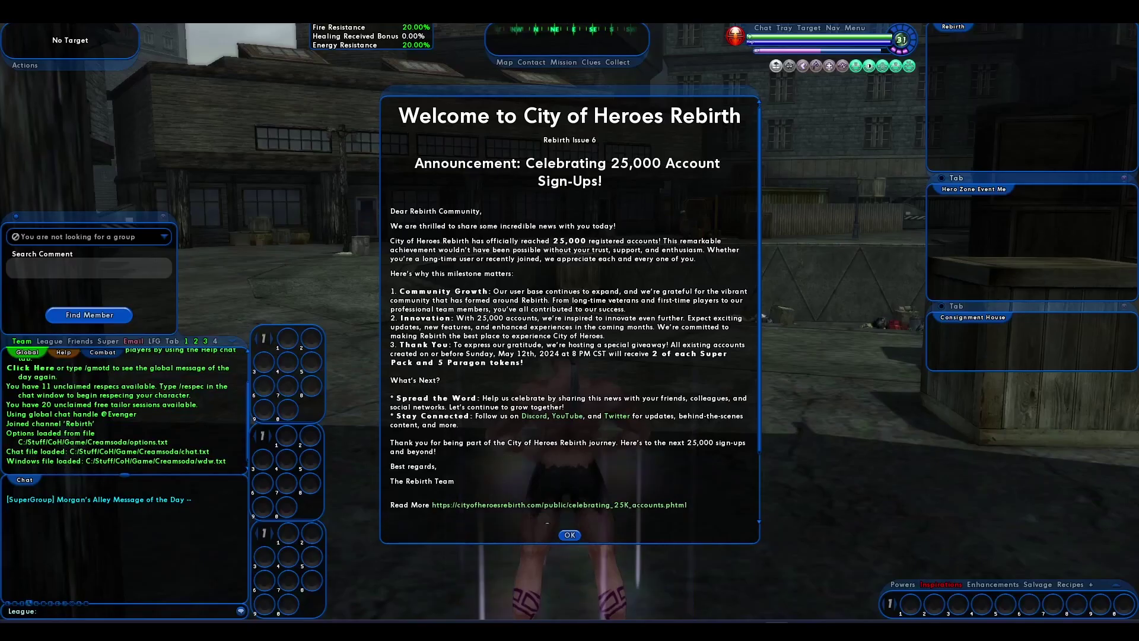
Step: Dismiss the welcome announcement and accept the sneaky Red Cap as the non-combat pet reward
click(570, 534)
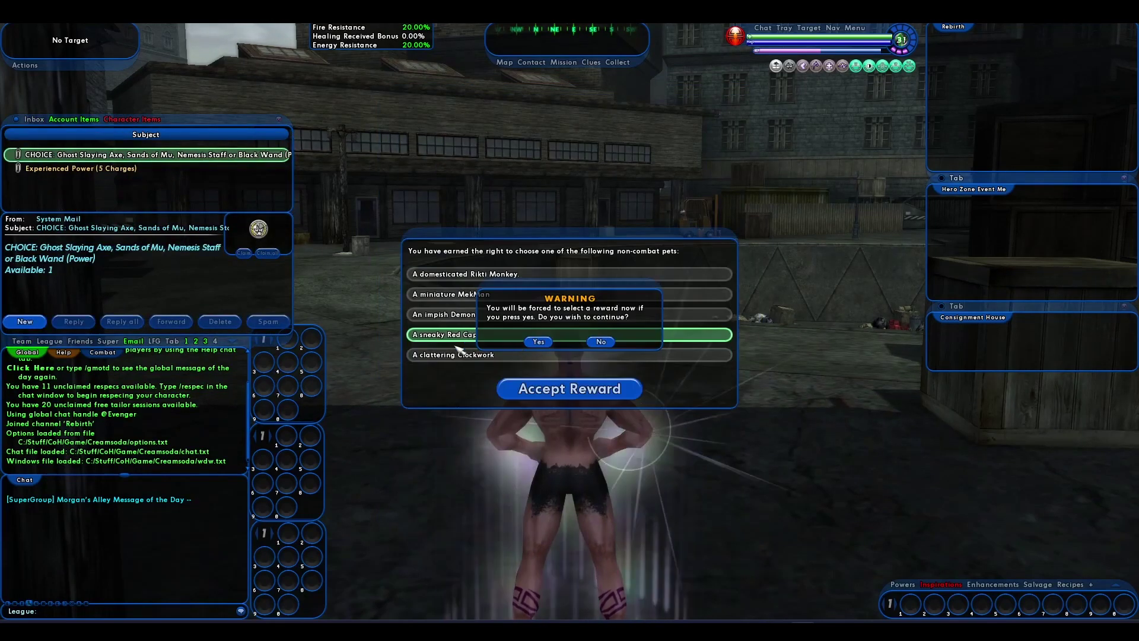
click(537, 342)
click(516, 328)
click(521, 375)
Step: Claim the Experienced Power item from the account mail and expand the main power tray to four rows
click(267, 253)
click(278, 119)
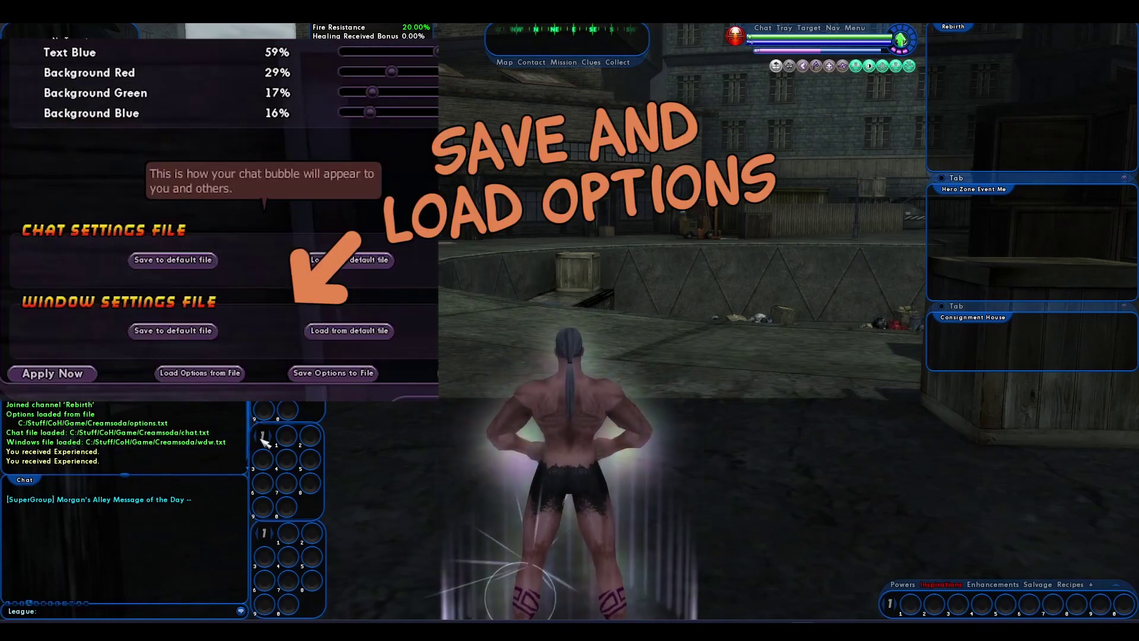
drag(1120, 585, 1117, 497)
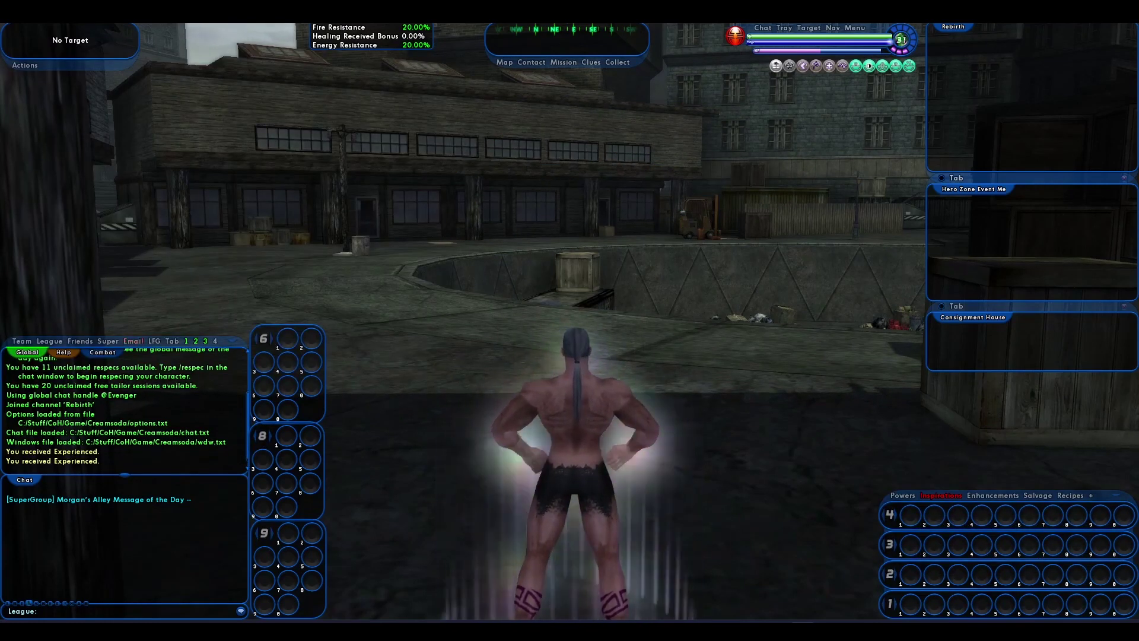
Step: Recolour the chat bubble in the window options, with text blue 59%, background red 29% and background green 17%
click(856, 28)
click(855, 359)
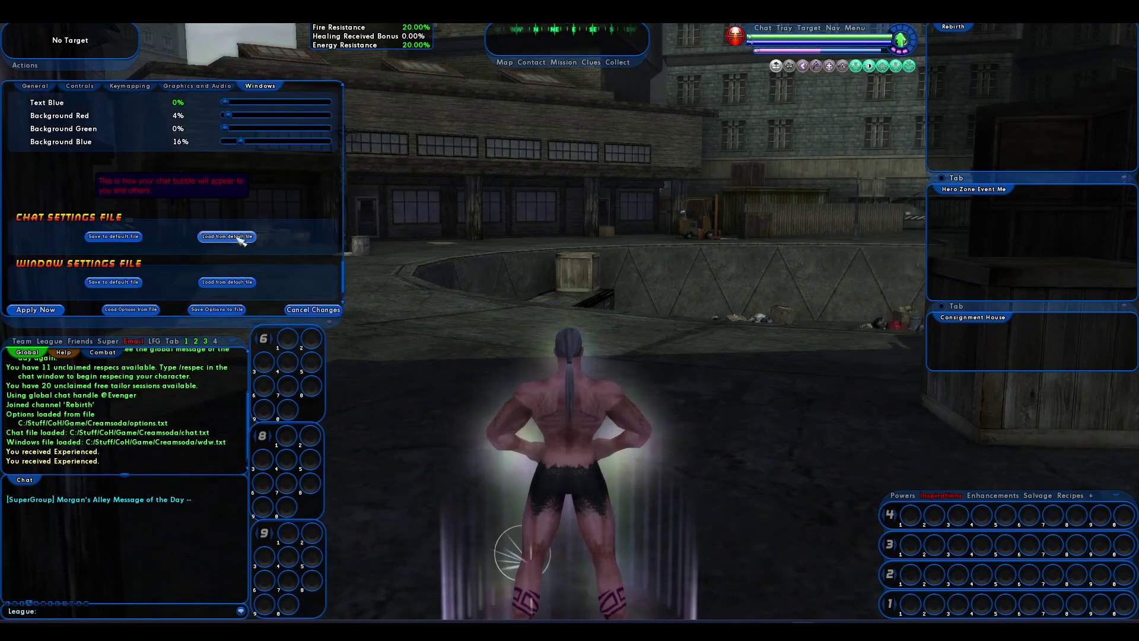
drag(343, 282, 350, 263)
scroll(354, 266, up, 1)
drag(309, 156, 299, 154)
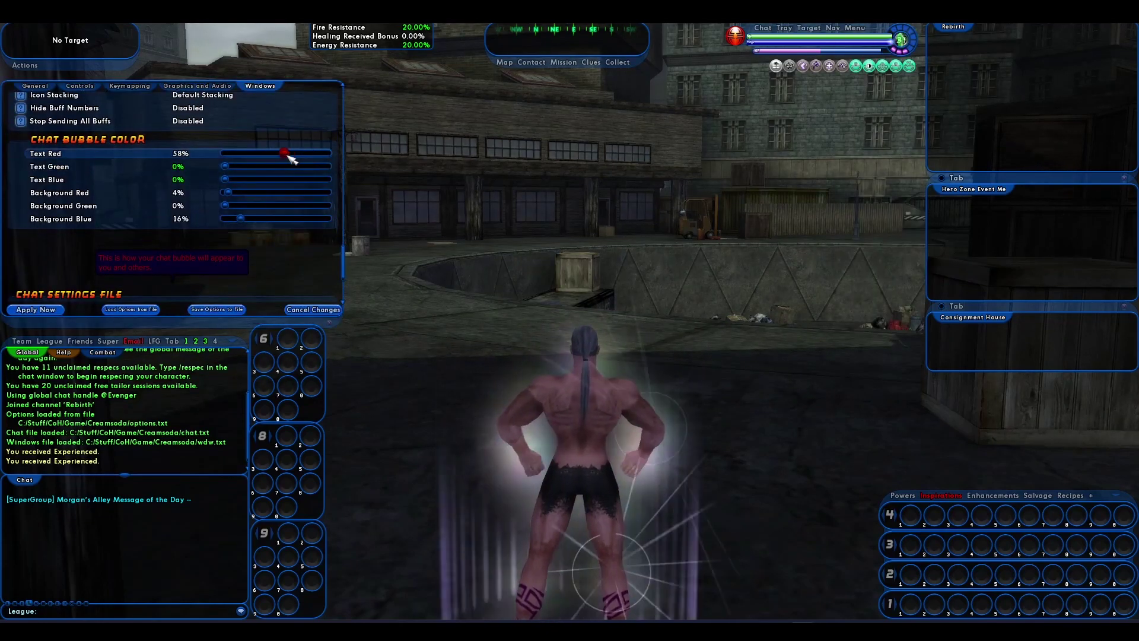
drag(224, 167, 247, 207)
Step: Set the interface border colour to 42% red, 31% green and 48% blue
drag(343, 250, 347, 94)
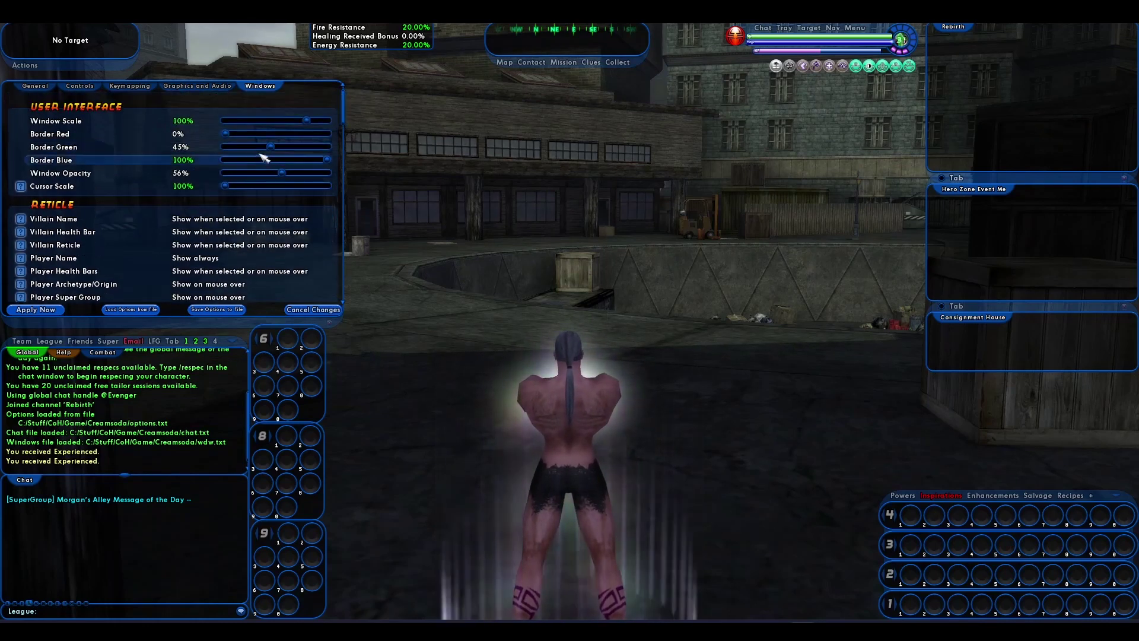
drag(225, 134, 256, 147)
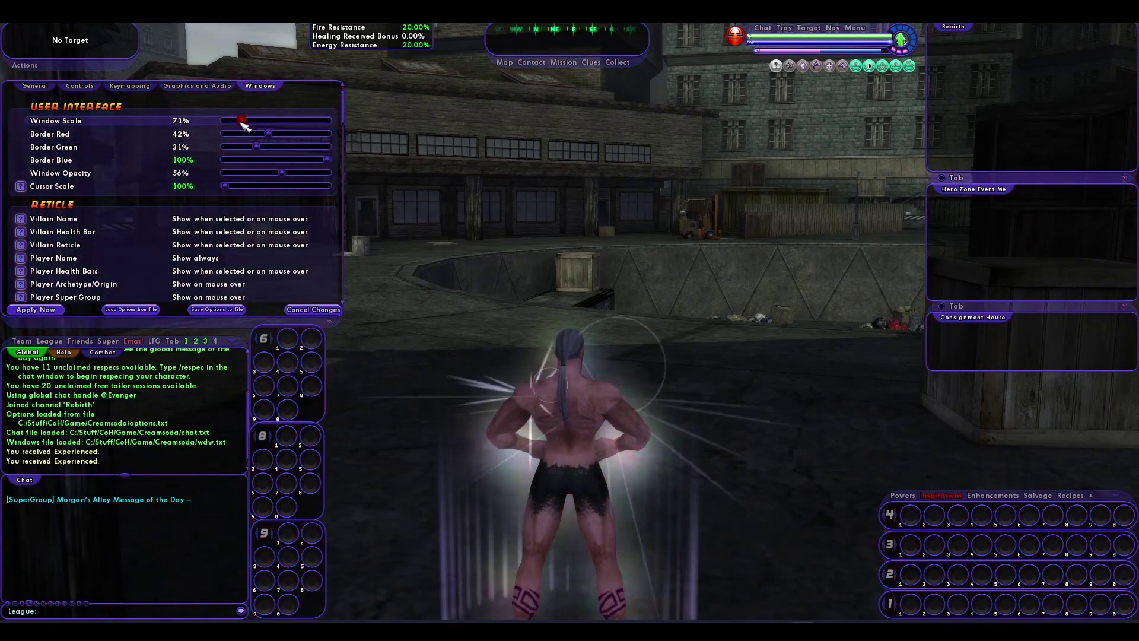
drag(327, 160, 276, 162)
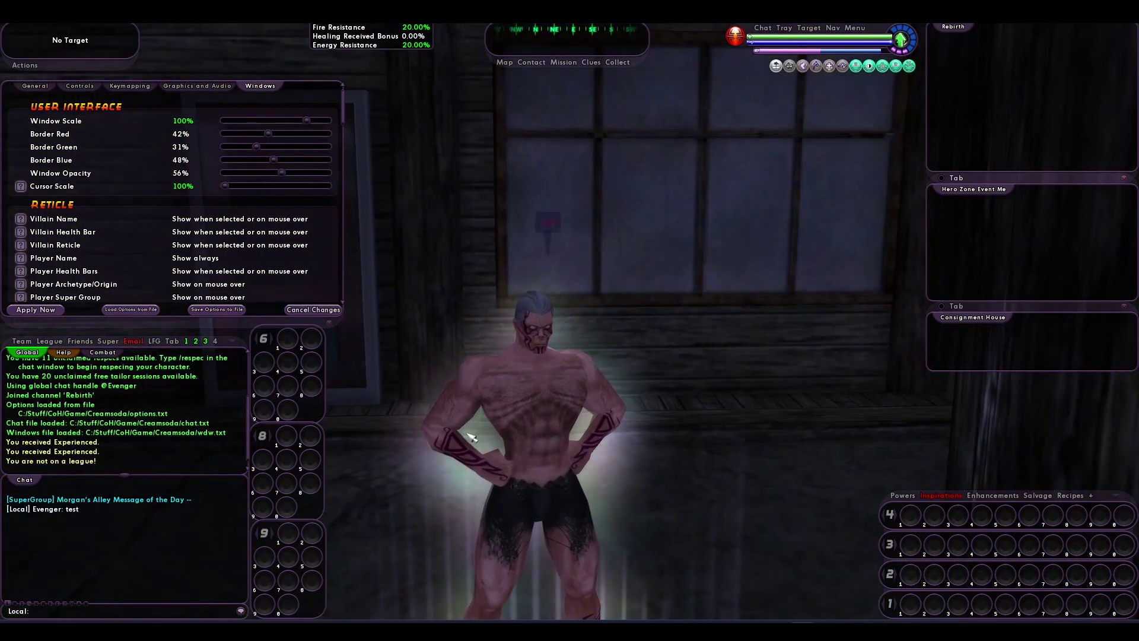
Step: Send "test" in local chat to check the new chat bubble colours, and trigger the "Let's do it!" bind
drag(344, 107, 353, 285)
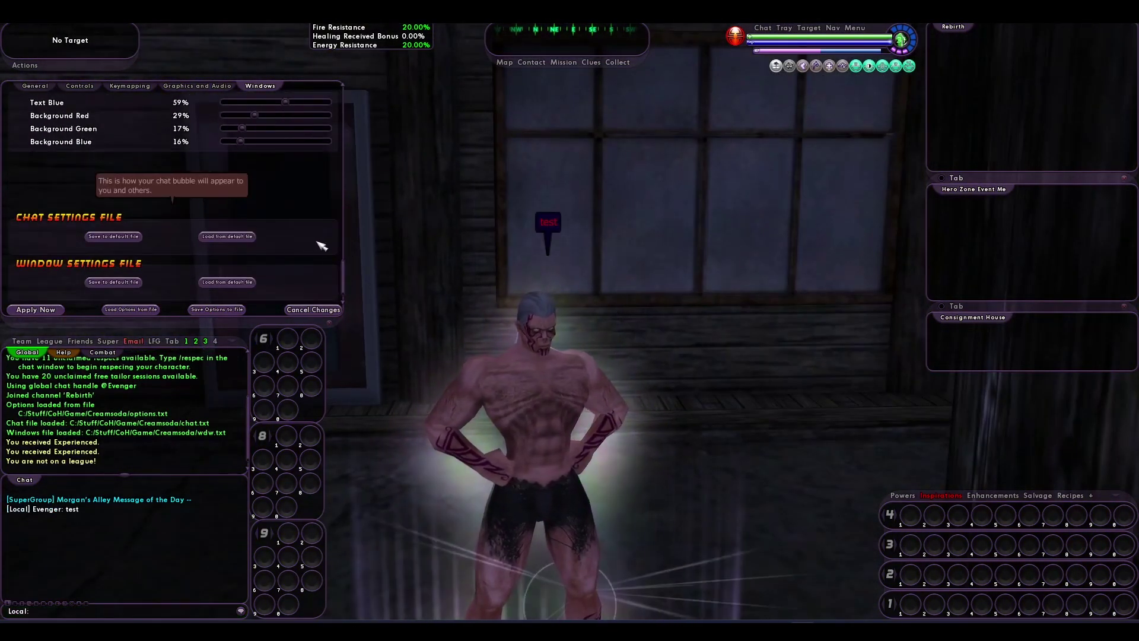
key(Return)
text(test)
key(Return)
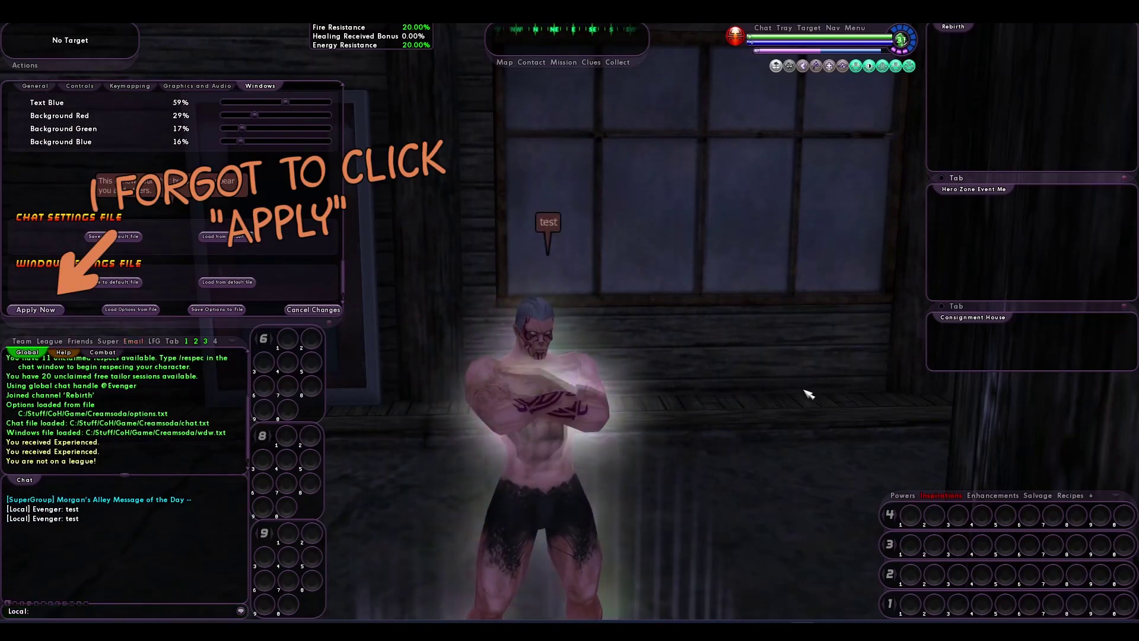
key(F10)
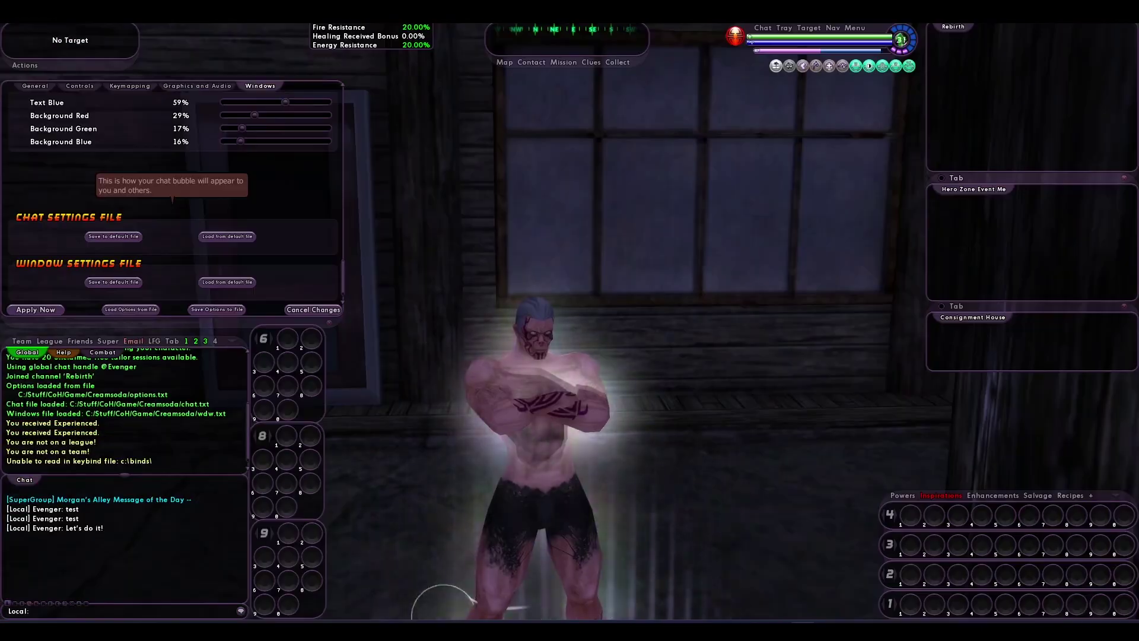
Step: Load the keybind file c:\binds\ex\ex.txt through the chat command /bindloadfile
click(109, 612)
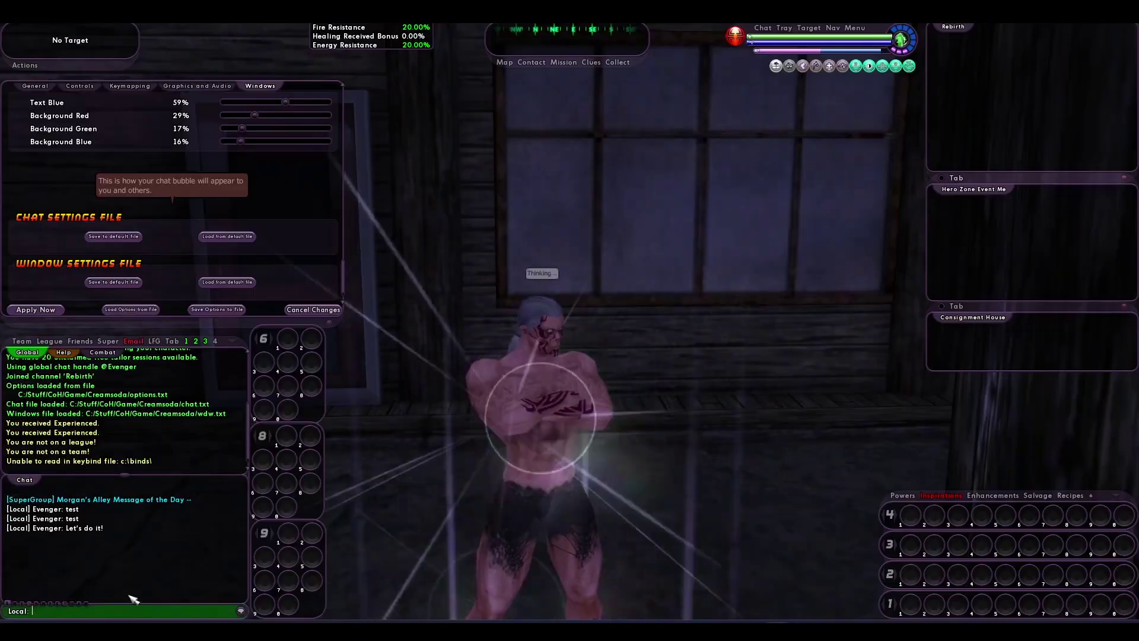
text(/bindloadfile c)
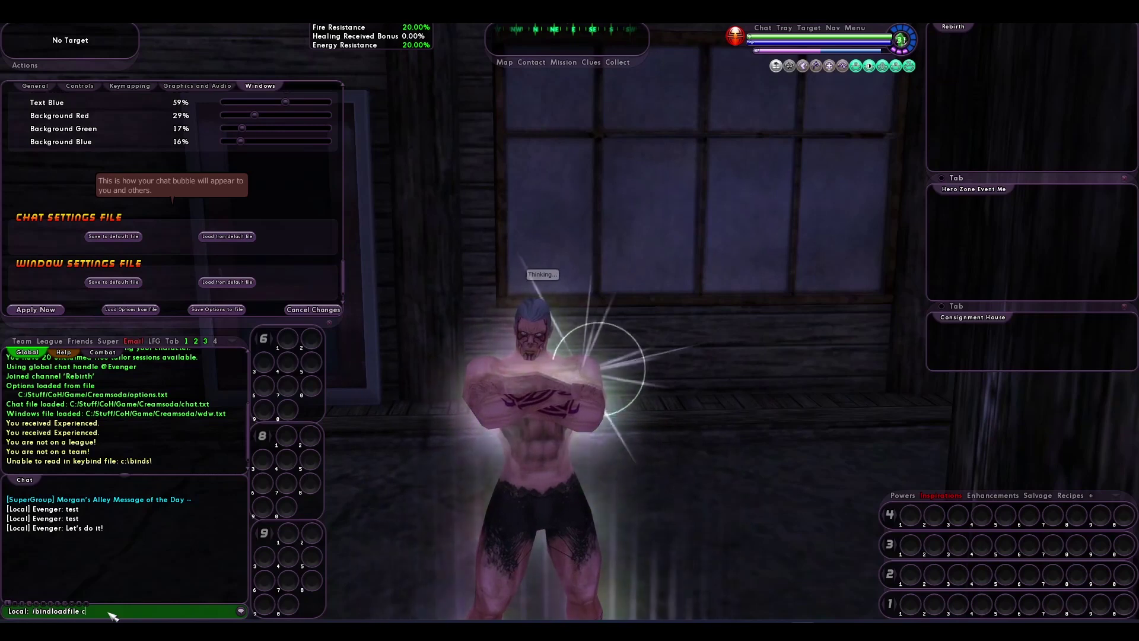
text(:\binds\ex\ex)
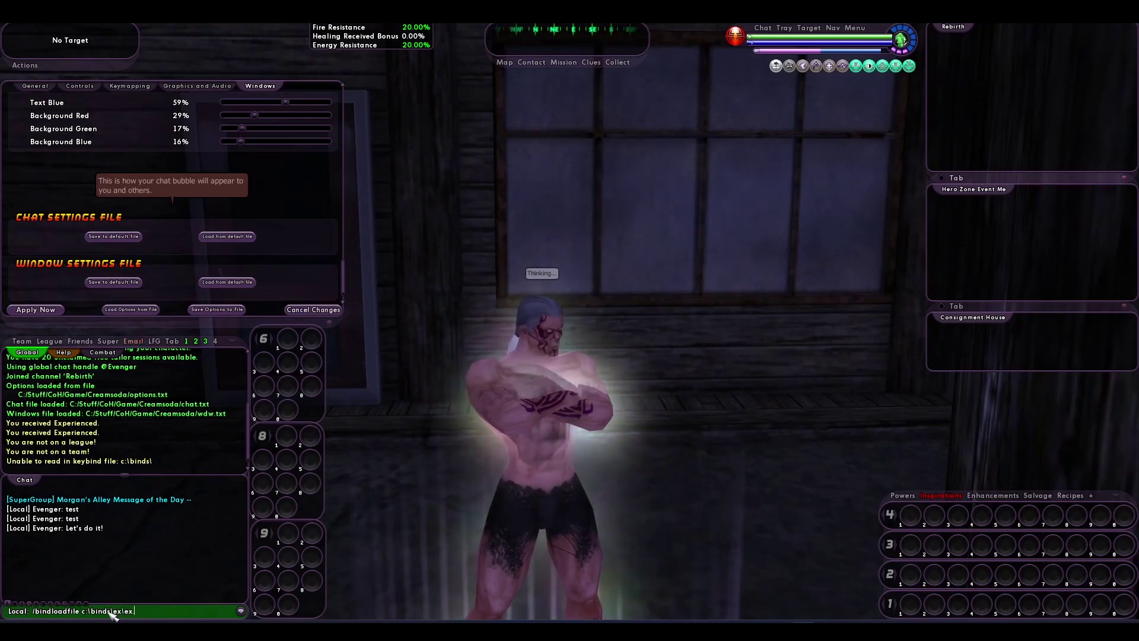
text(.txt)
key(Return)
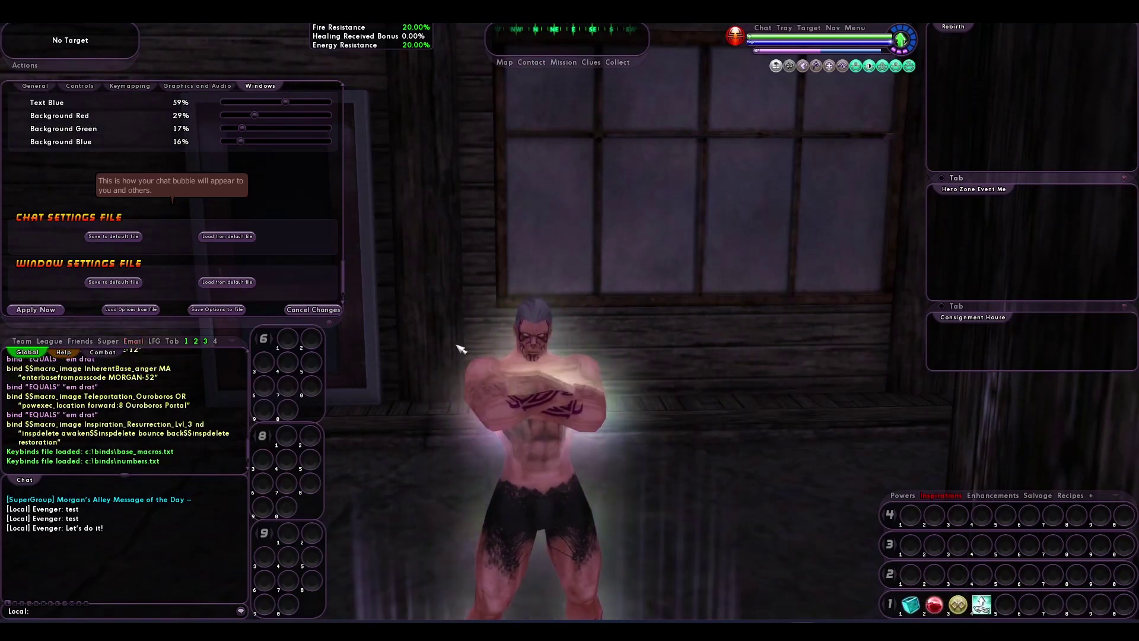
click(330, 324)
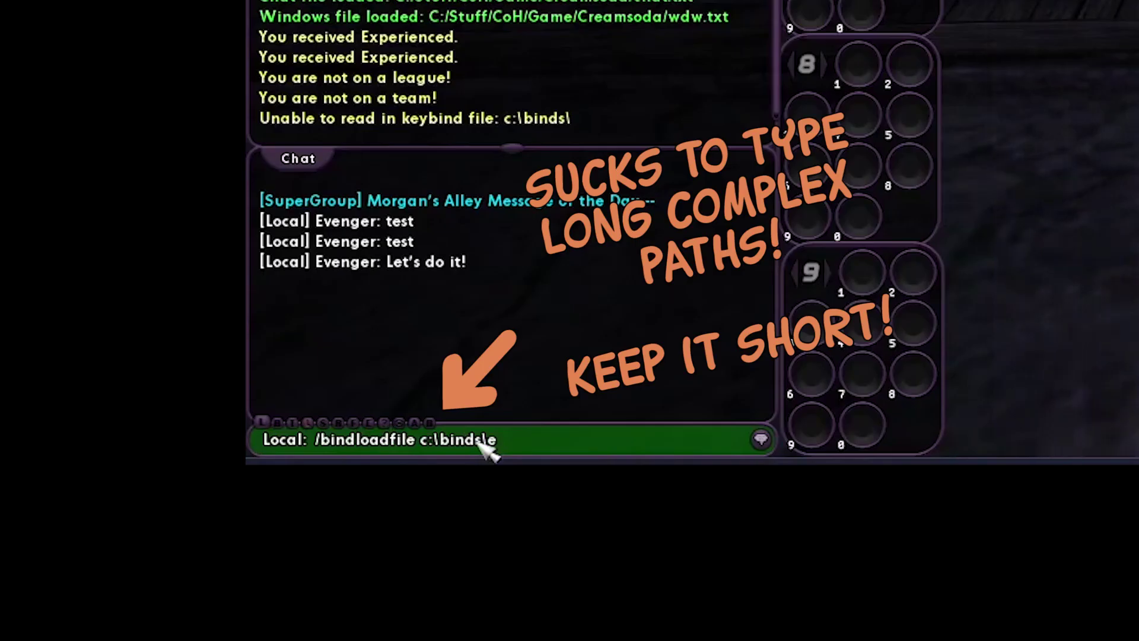
Step: Complete the /bindloadfile c:\binds\ command with the short path ex\ex.txt and run it
text(ex)
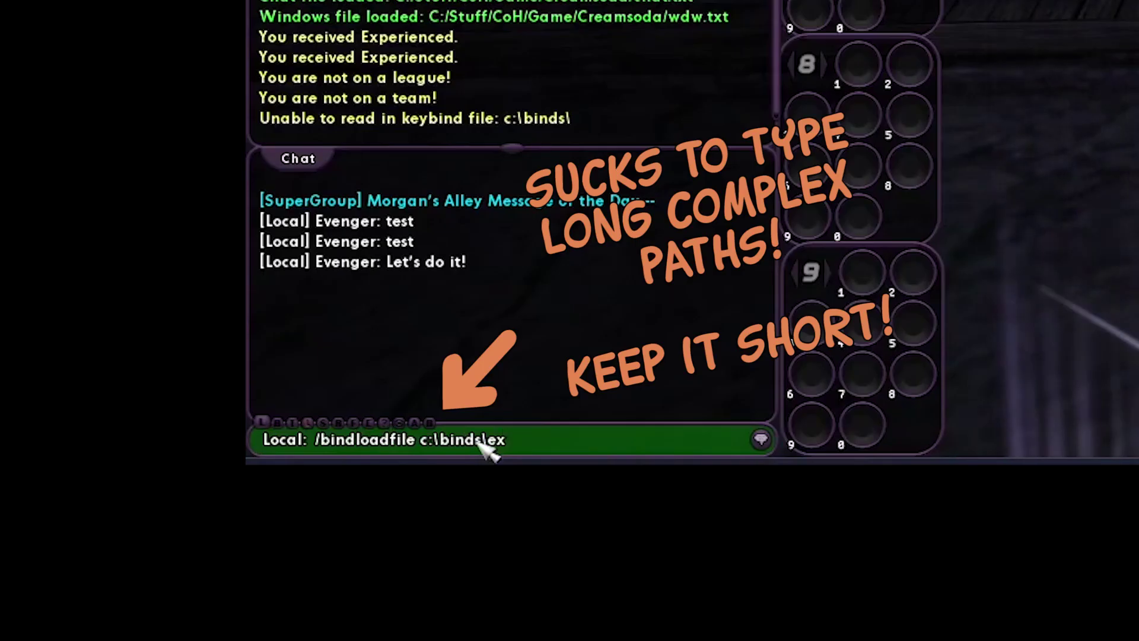
text(\ex.tx)
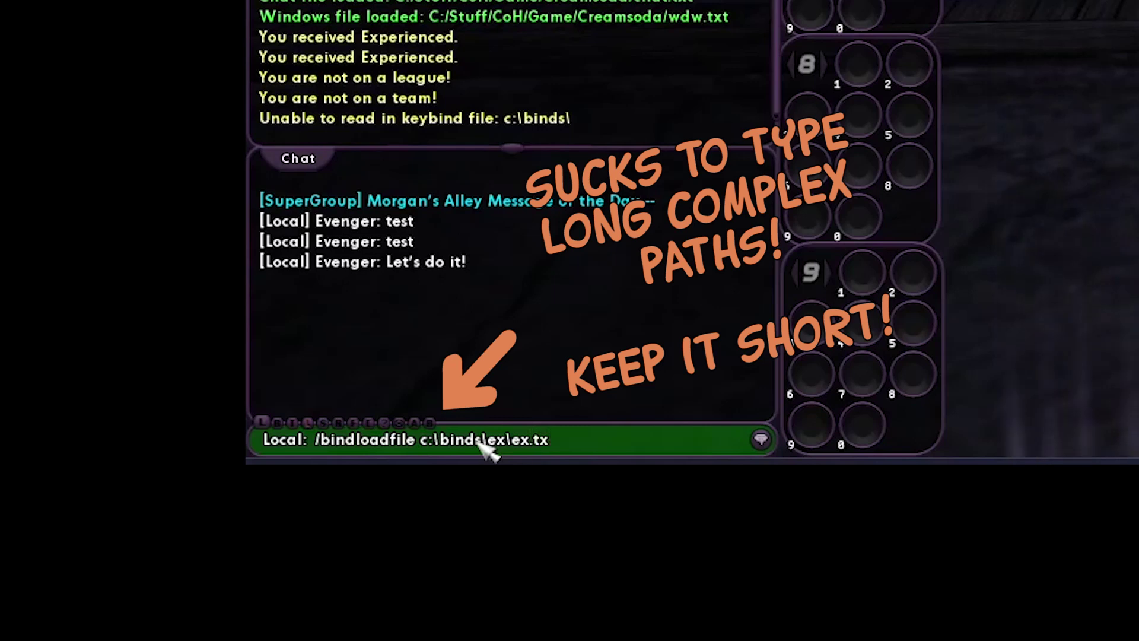
text(t)
key(Return)
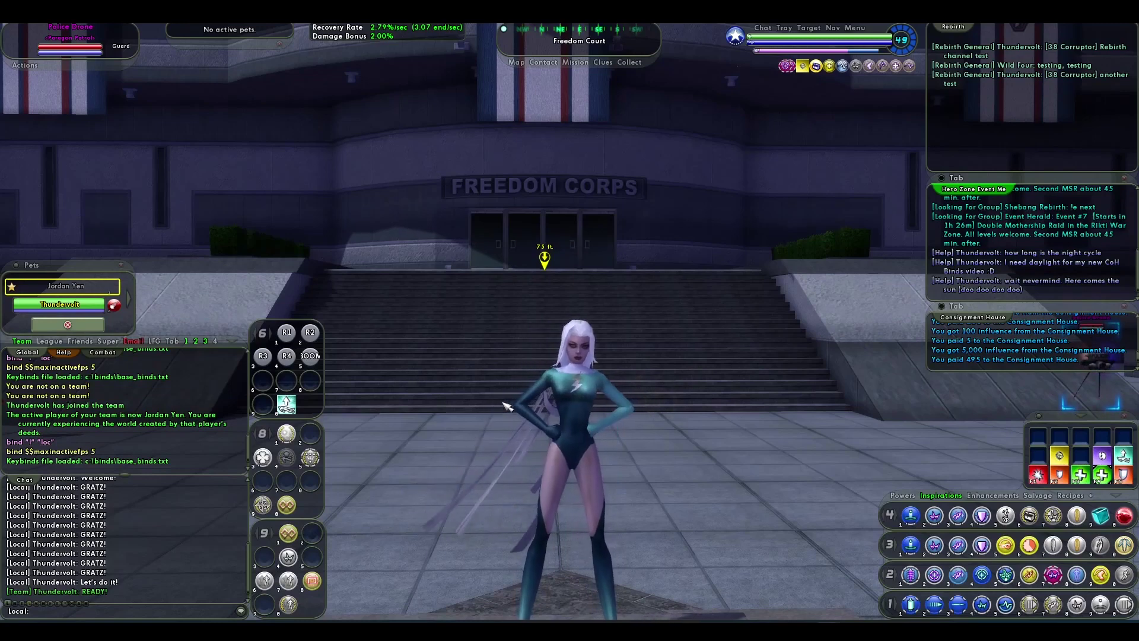
Step: Send "typing something" in local chat using the bind that shows a "Thinking..." bubble while composing
key(Return)
text(typing something)
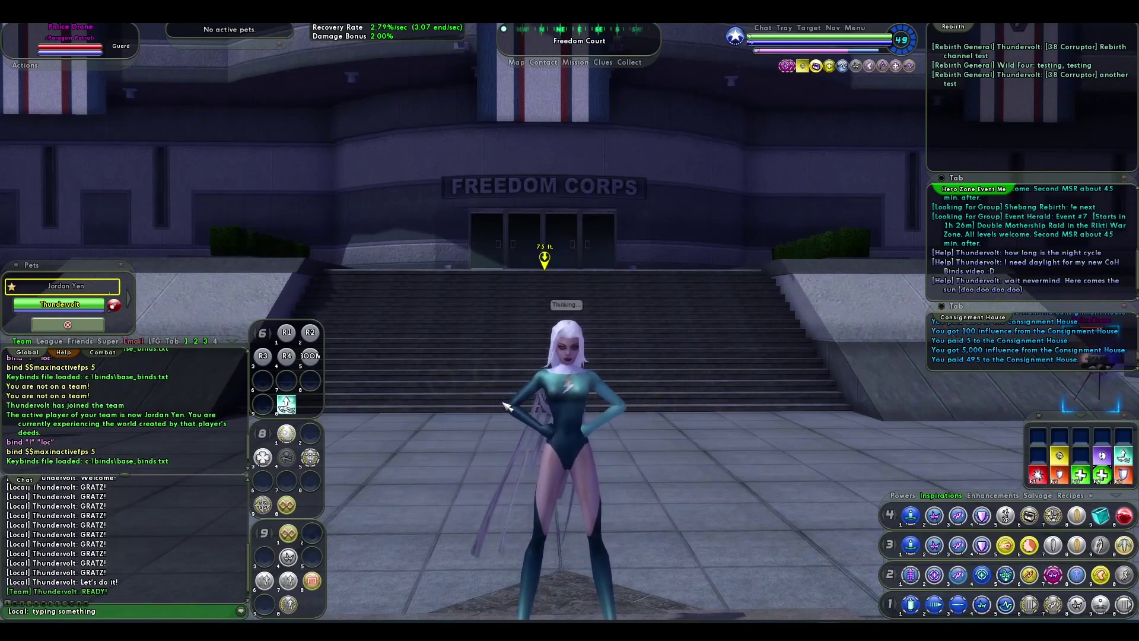
key(Return)
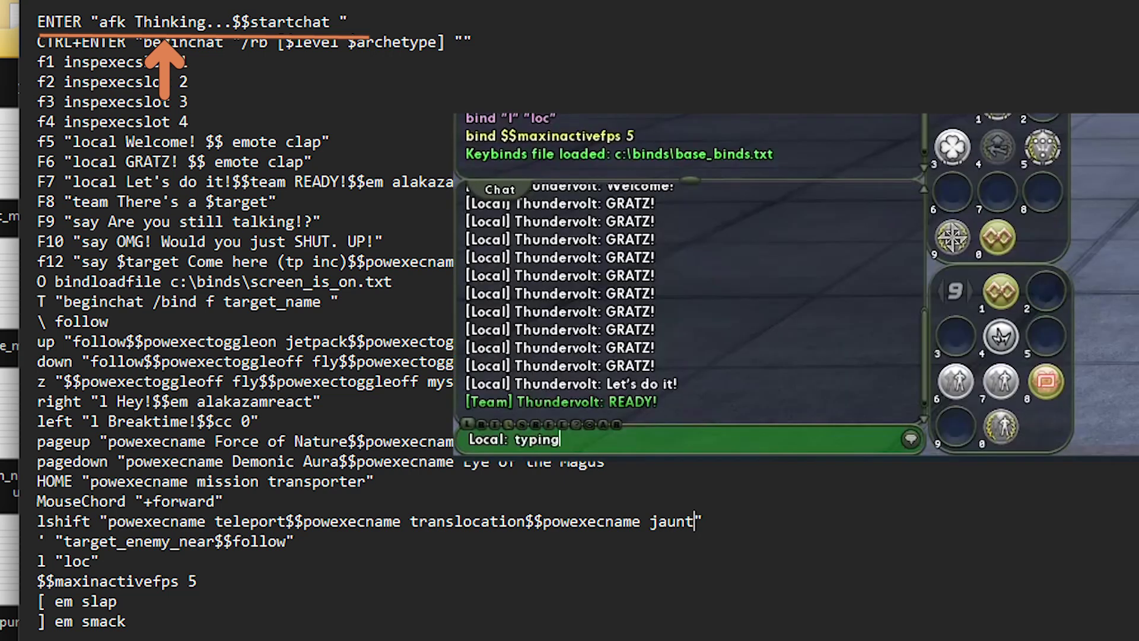
text(something)
key(Return)
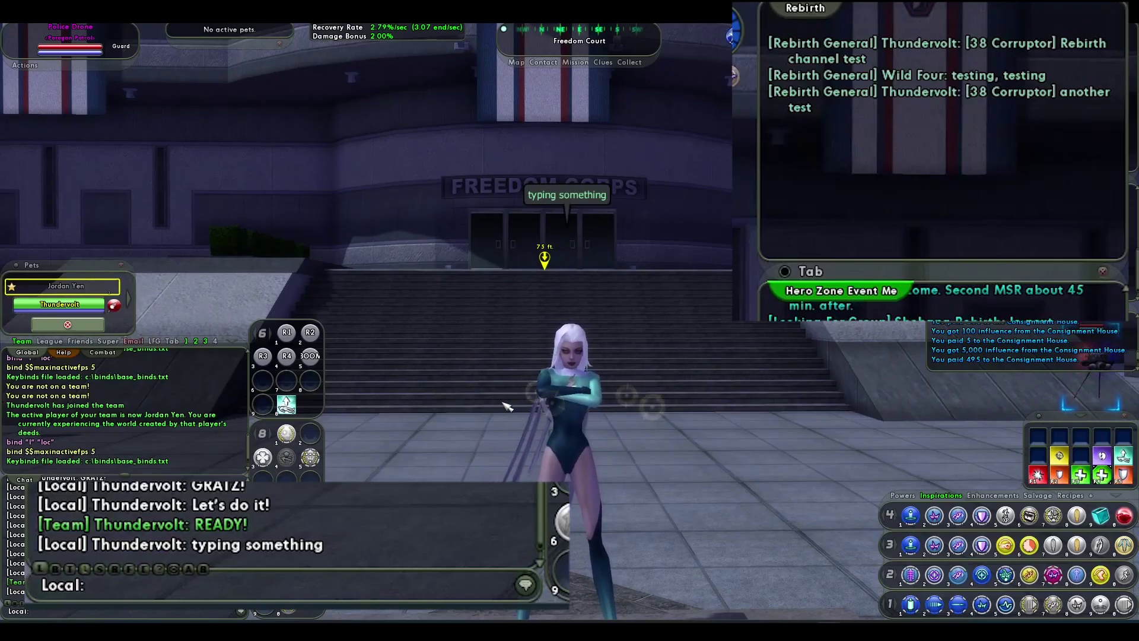
Step: Send "last test probably?" to the Rebirth channel using the bind that prefixes the character's level and archetype
key(semicolon)
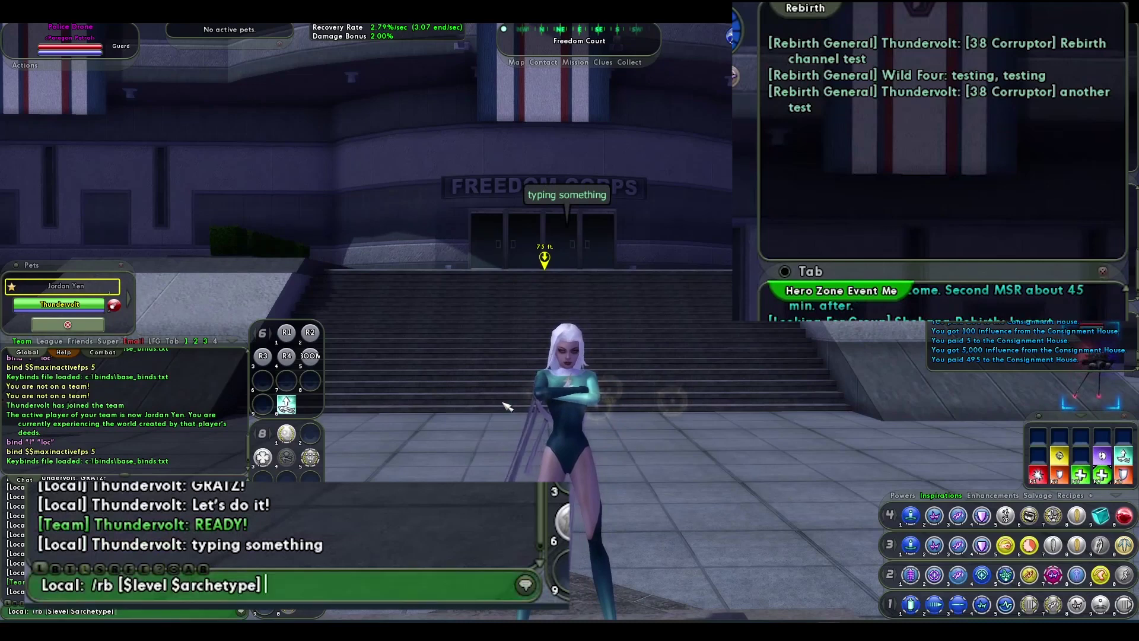
text(last t)
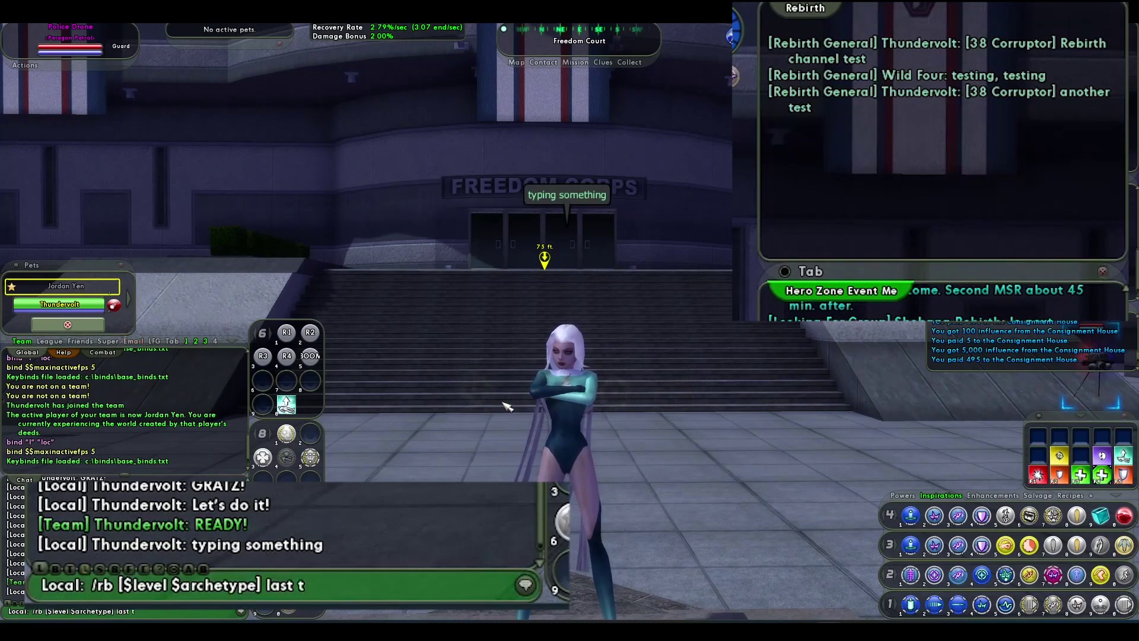
text(est probab)
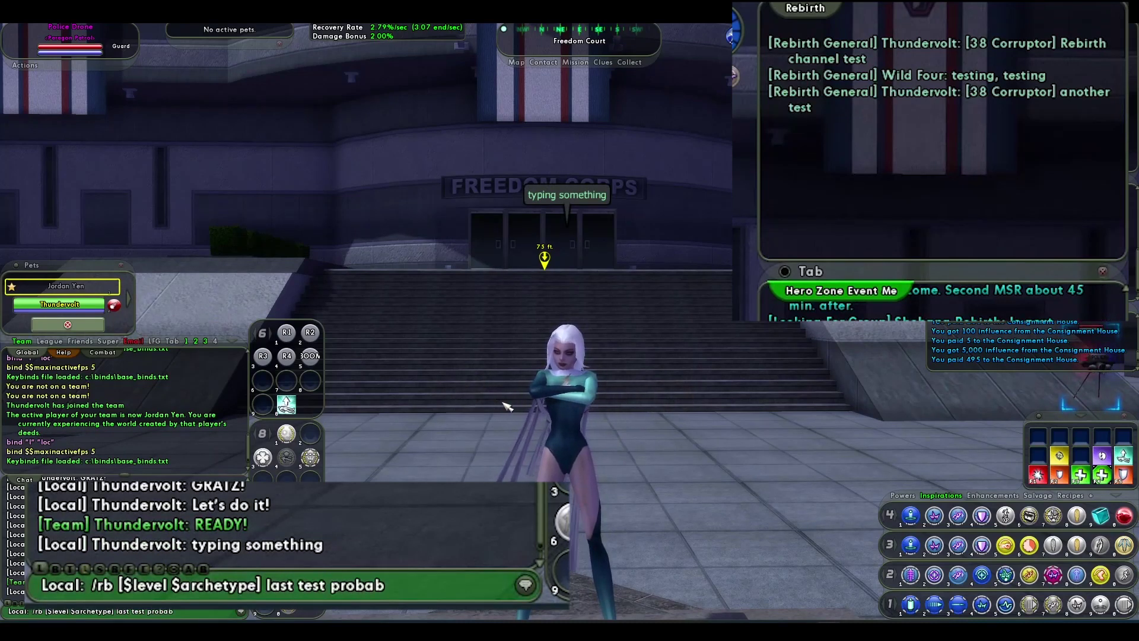
text(ly?)
key(Return)
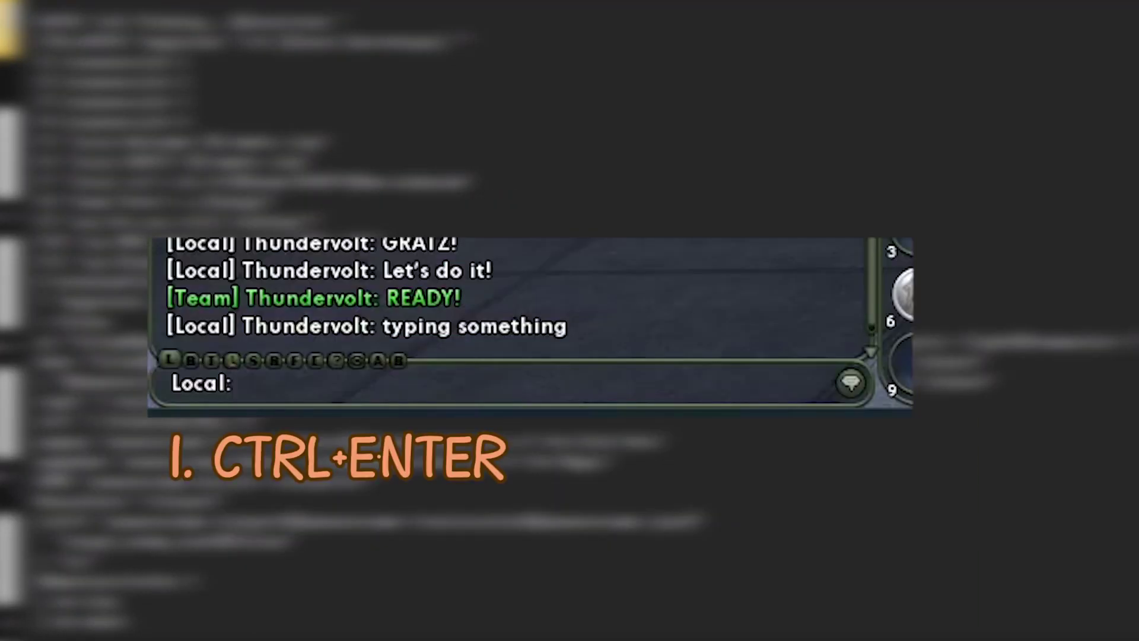
key(ctrl+Return)
text(last test pro)
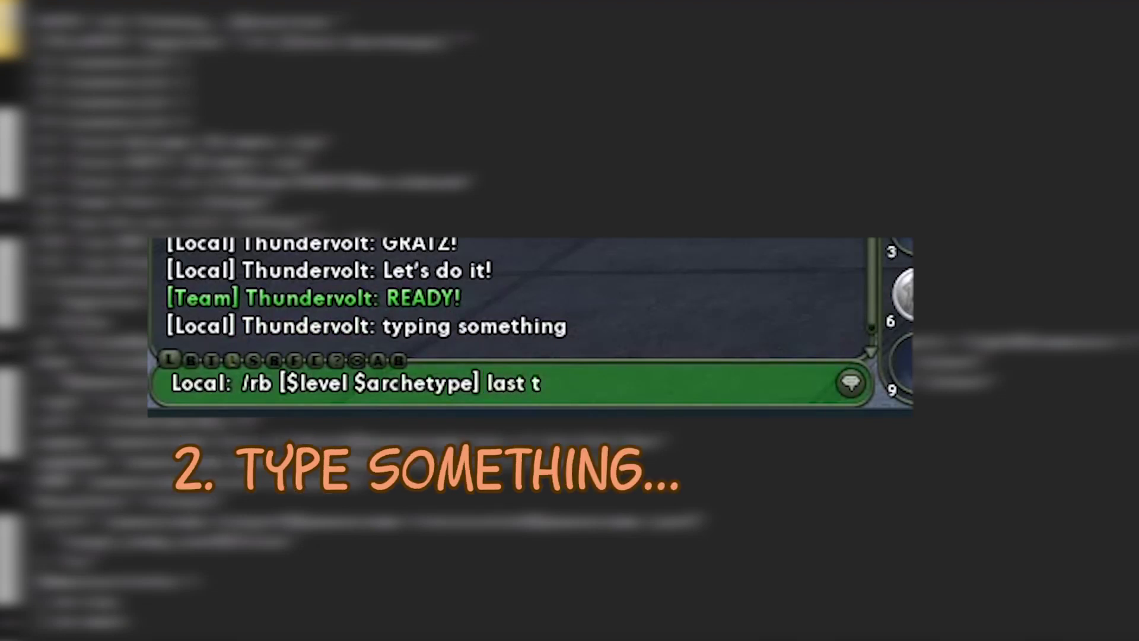
text(bably)
key(Return)
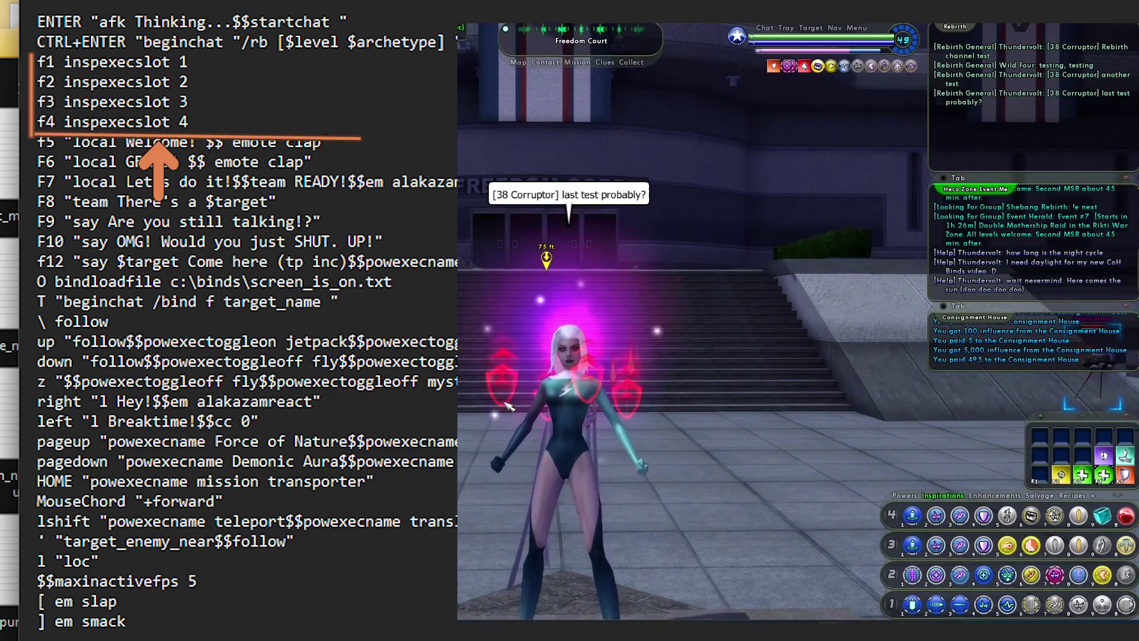
Step: Trigger the "Welcome!", "GRATZ!", "Let's do it!" and "There's a $target" chat binds in turn
key(F5)
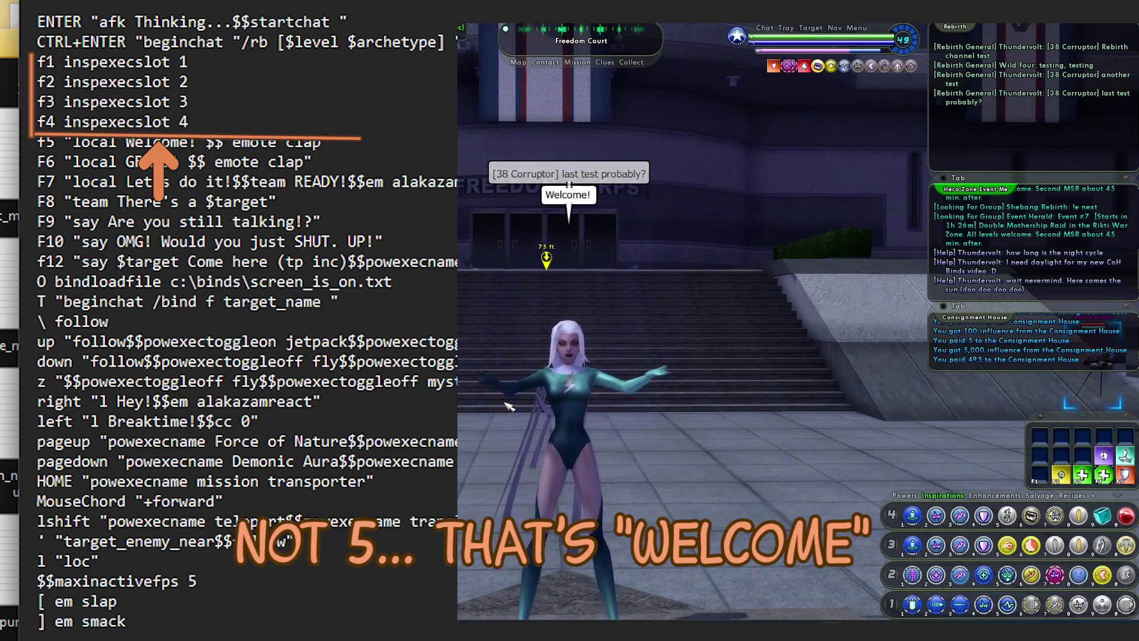
key(F6)
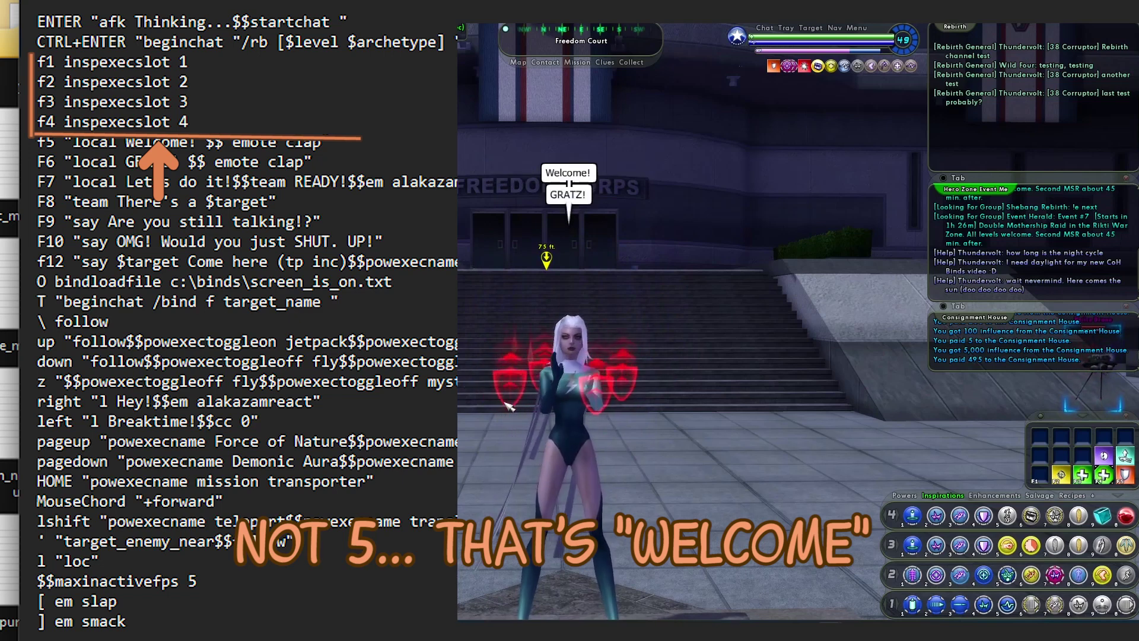
key(F7)
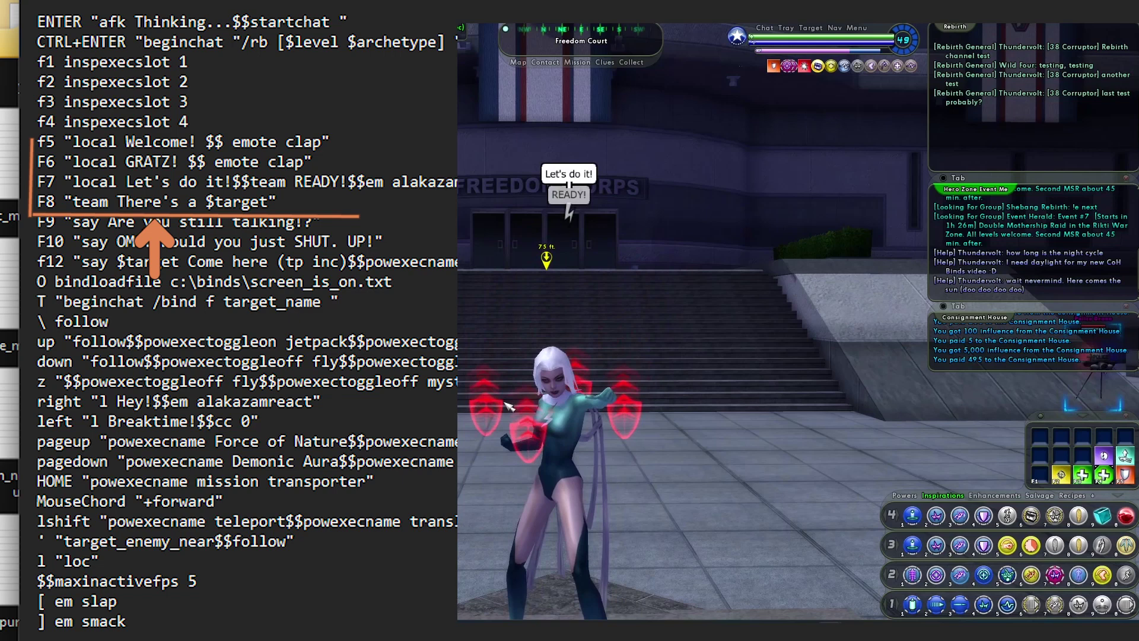
key(F5)
key(F6)
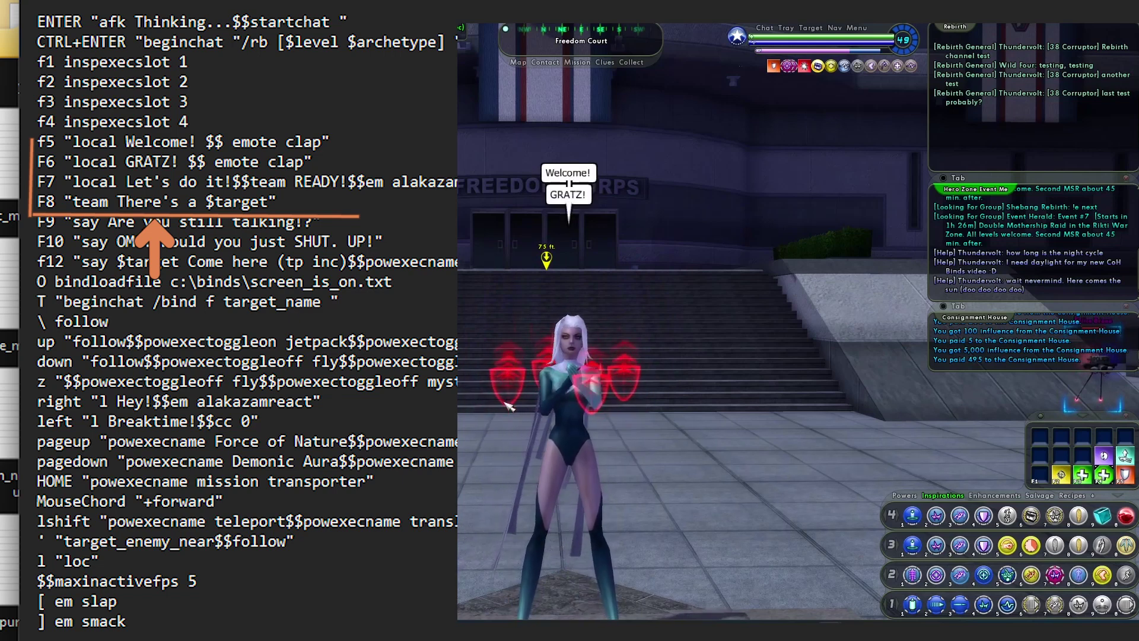
key(F7)
key(F8)
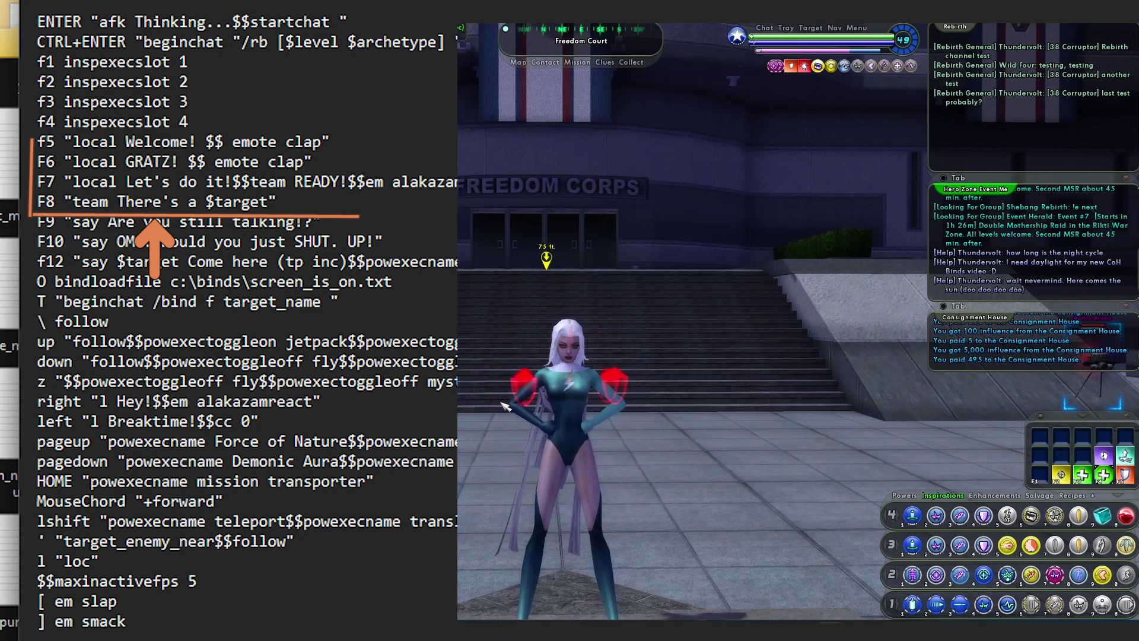
Step: Trigger the "Are you still talking!?" and "OMG! Would you just SHUT. UP!" chat binds, then toggle the screen off and on with its bind
key(F9)
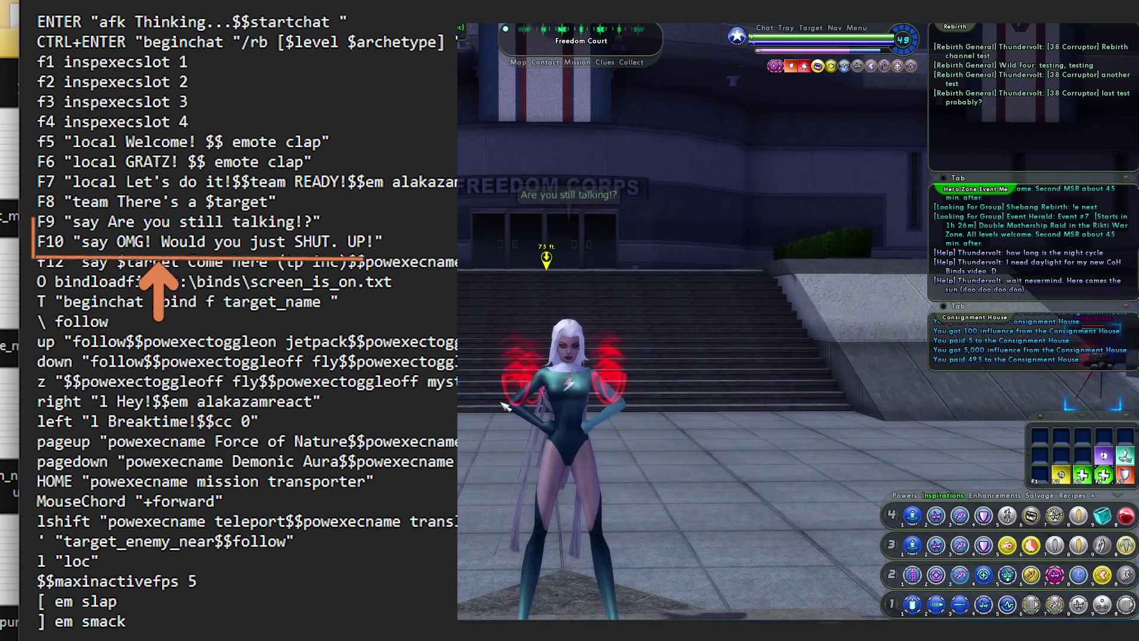
key(F10)
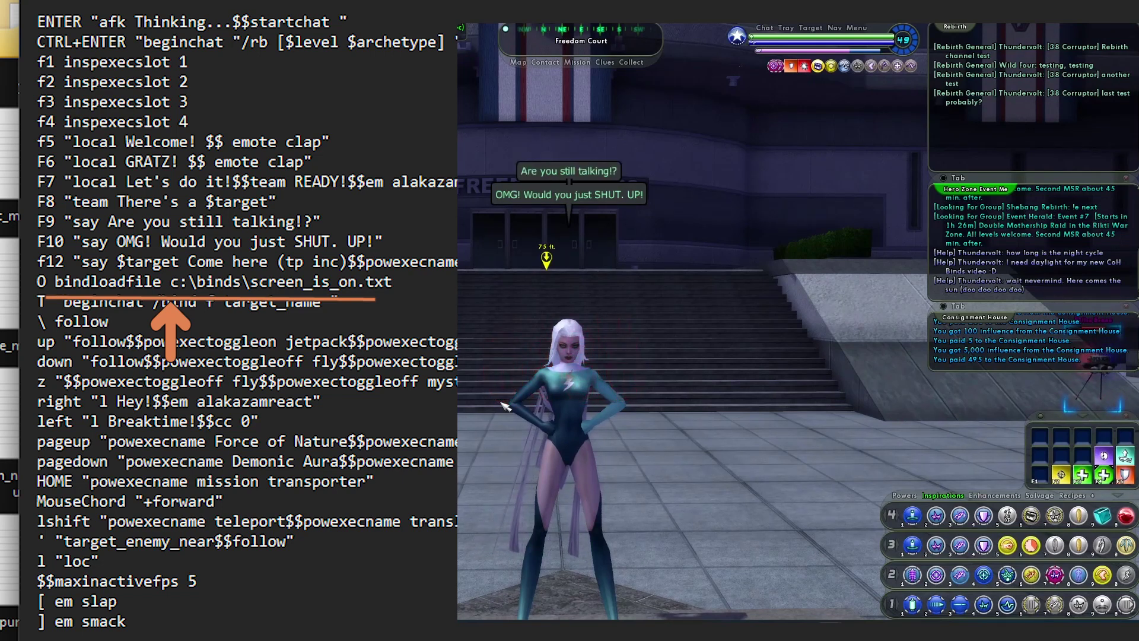
key(o)
key(o)
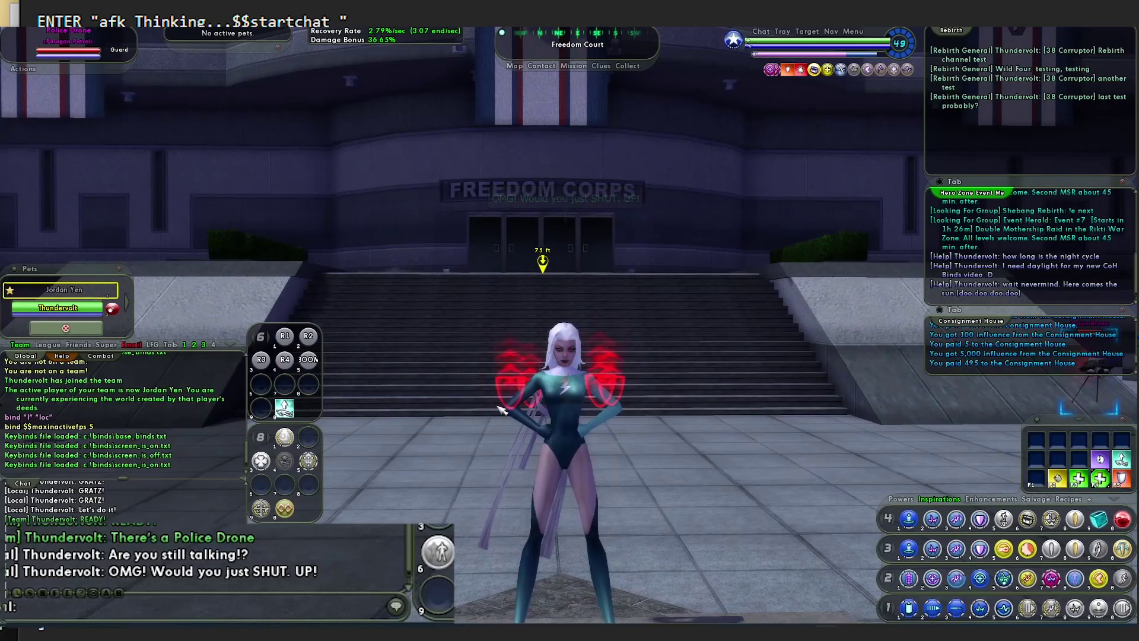
Step: Complete the prefilled /bind f target_name command with "drone" and run it
key(shift+f)
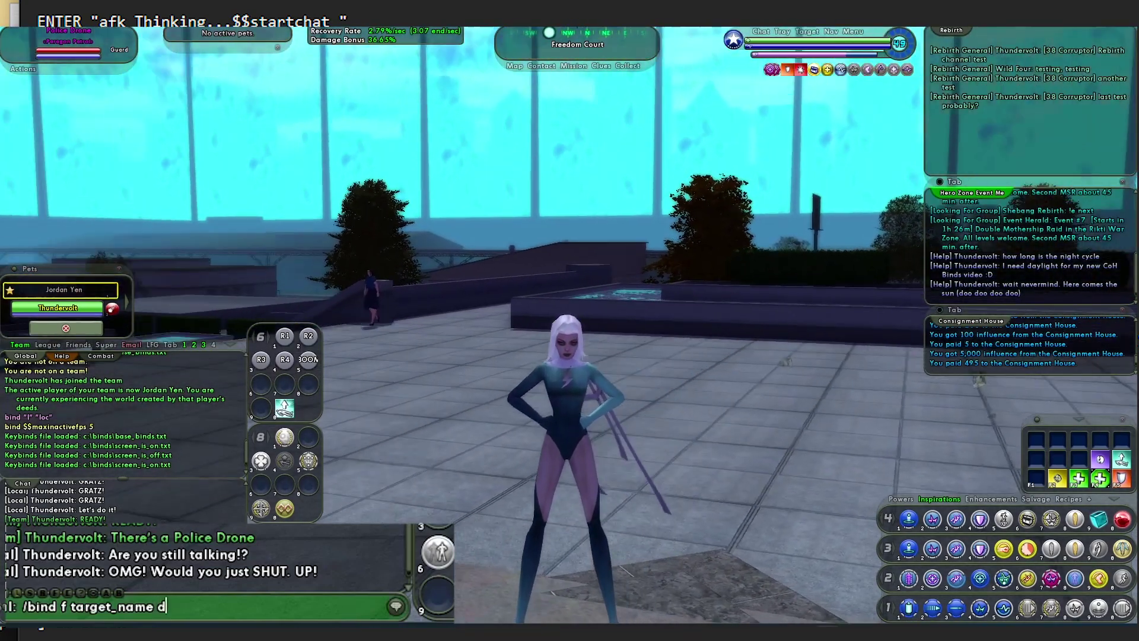
text(drone)
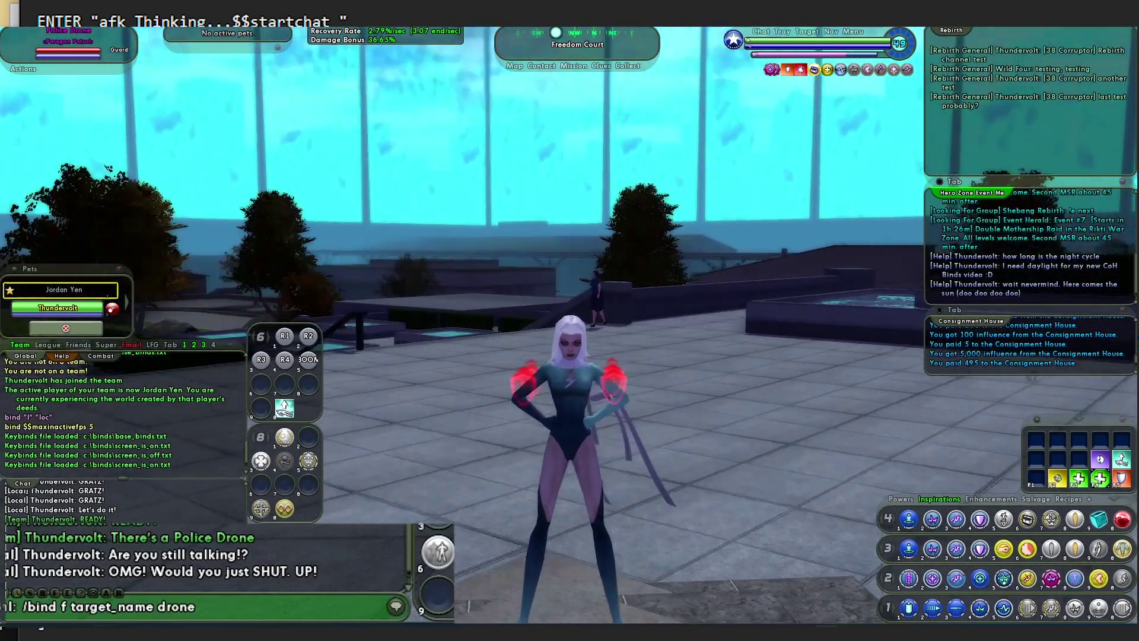
key(Return)
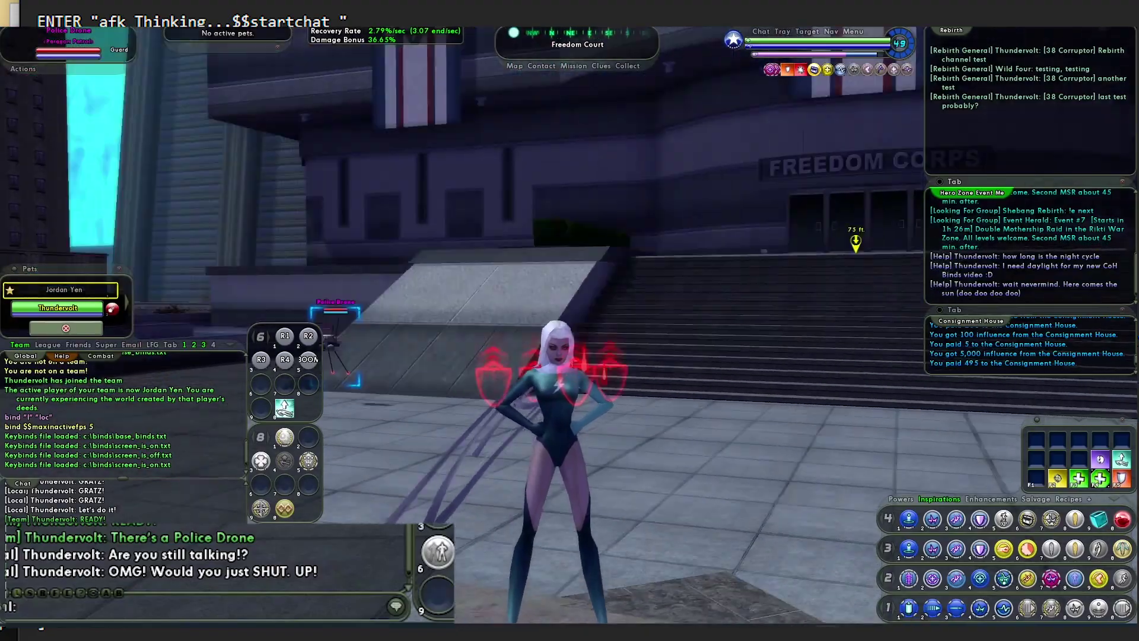
Step: Turn the character around the plaza and target the police drones in different directions using the new f bind
key(e)
key(f)
key(e)
key(f)
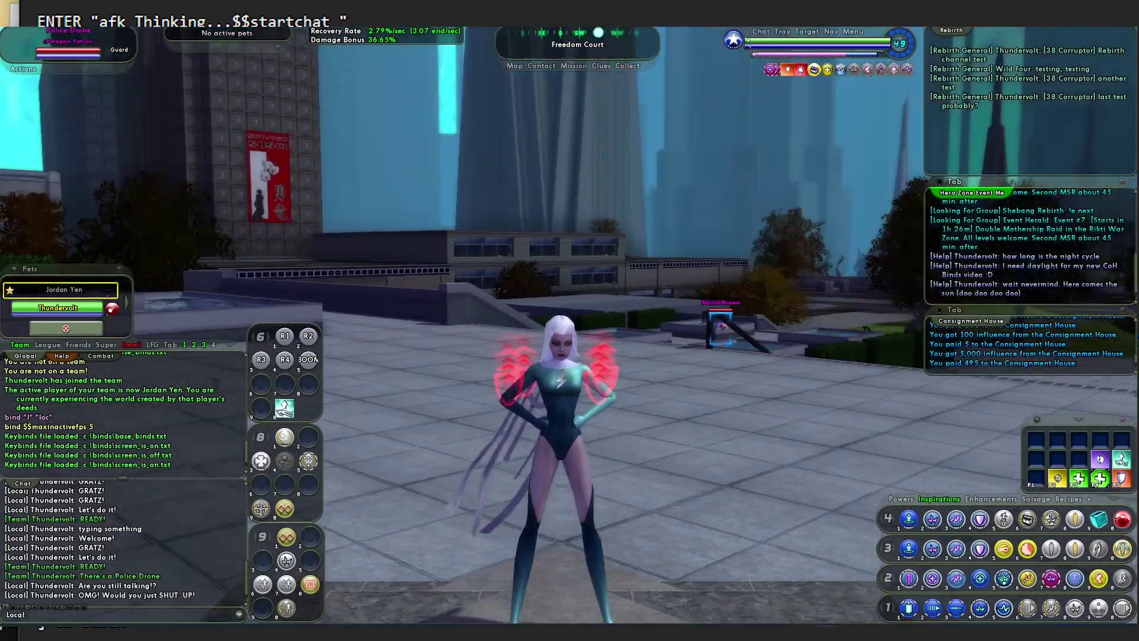
key(e)
key(f)
key(q)
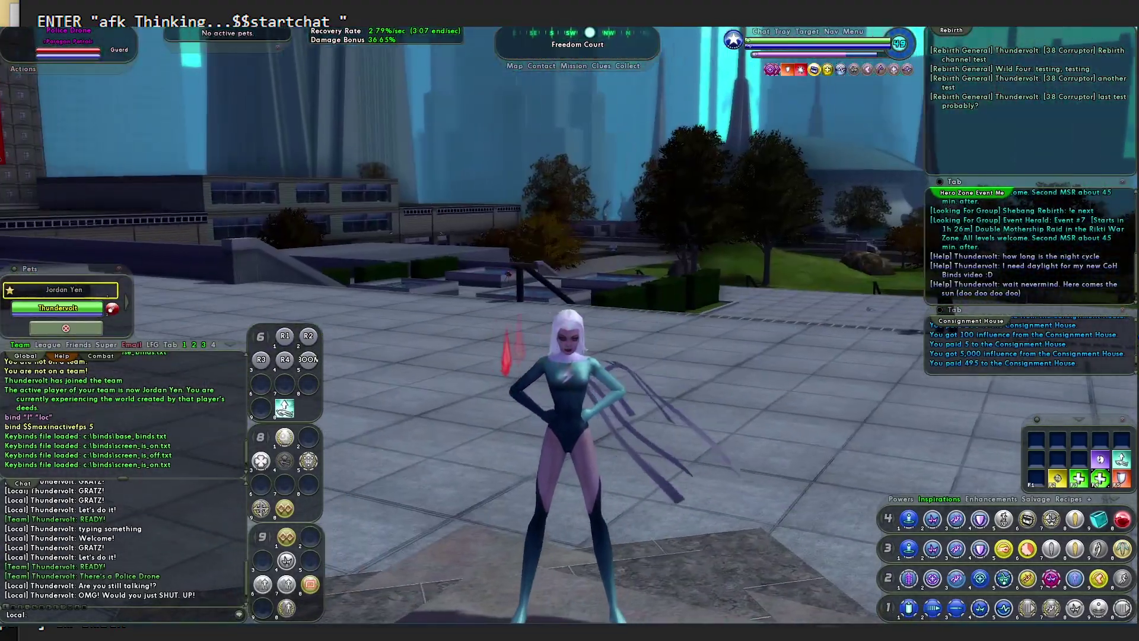
key(f)
key(q)
key(f)
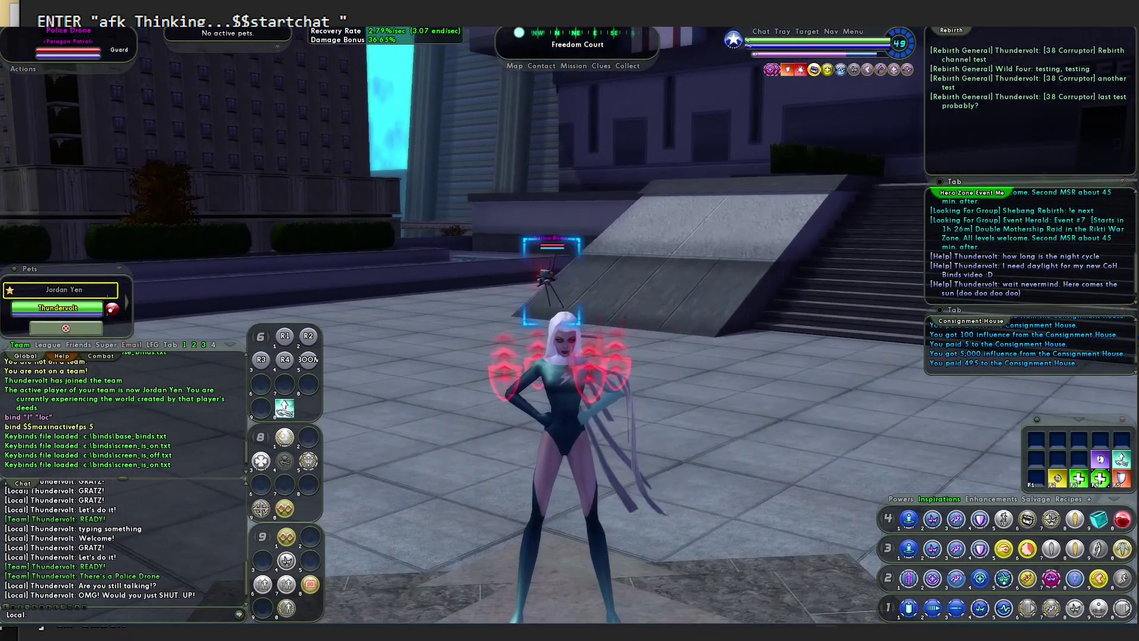
key(e)
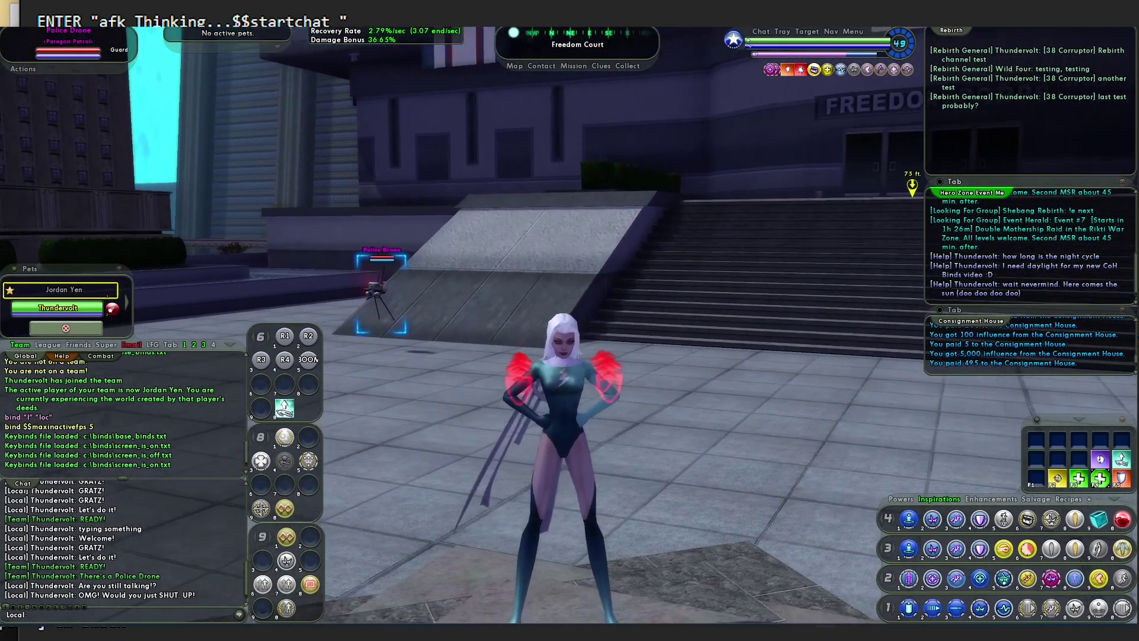
key(d)
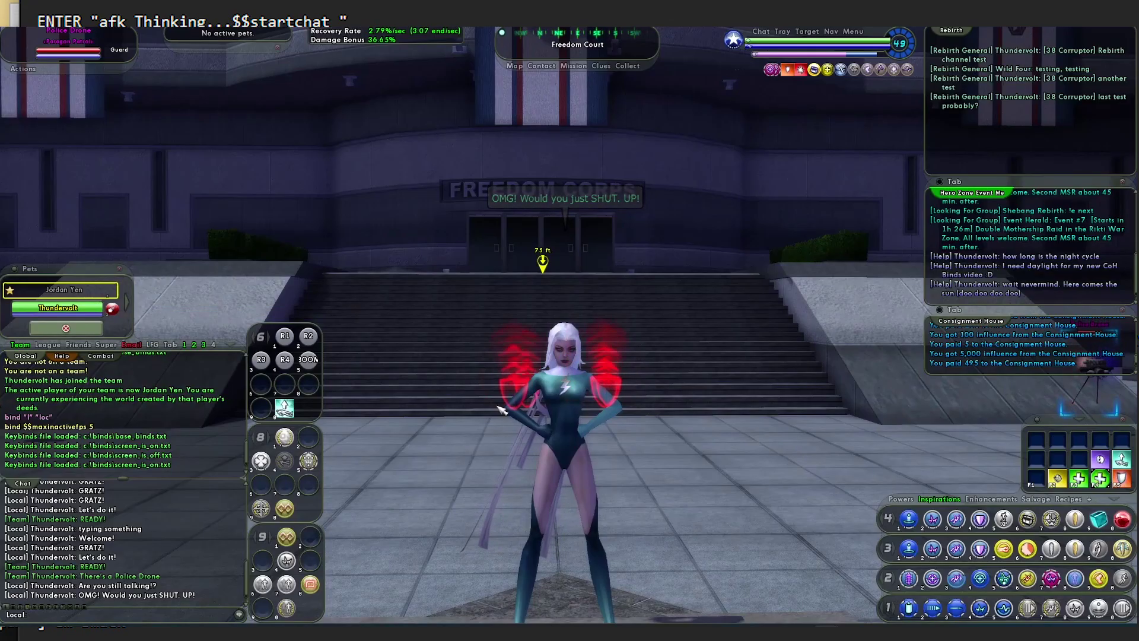
Step: Enter the full command /bind f target_name drone in local chat and run it again
text(t_name drone)
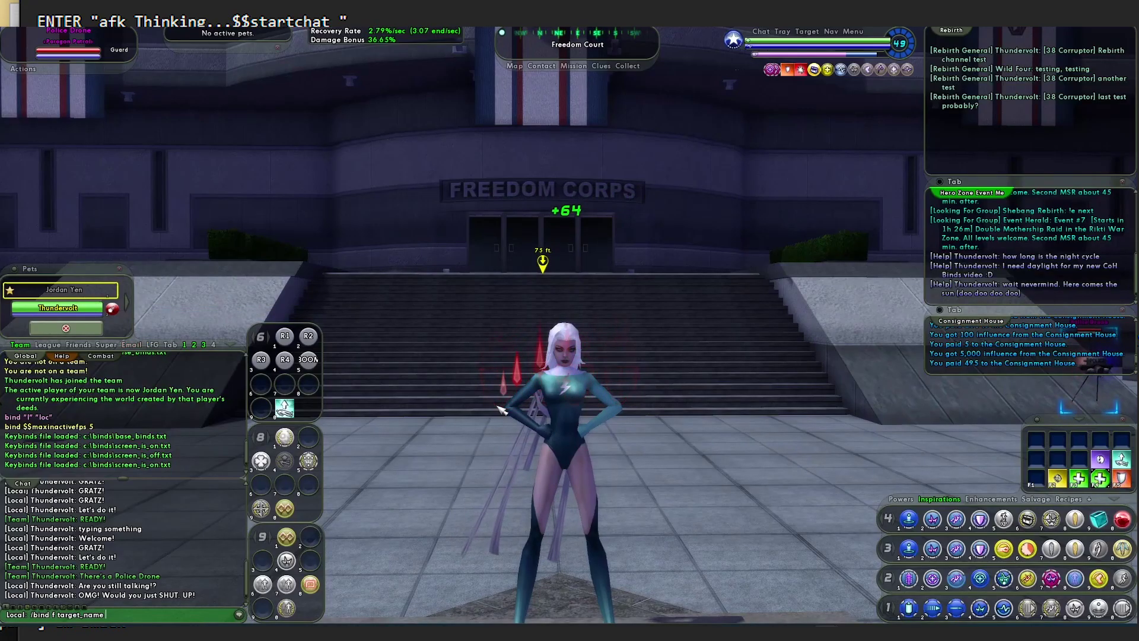
key(Return)
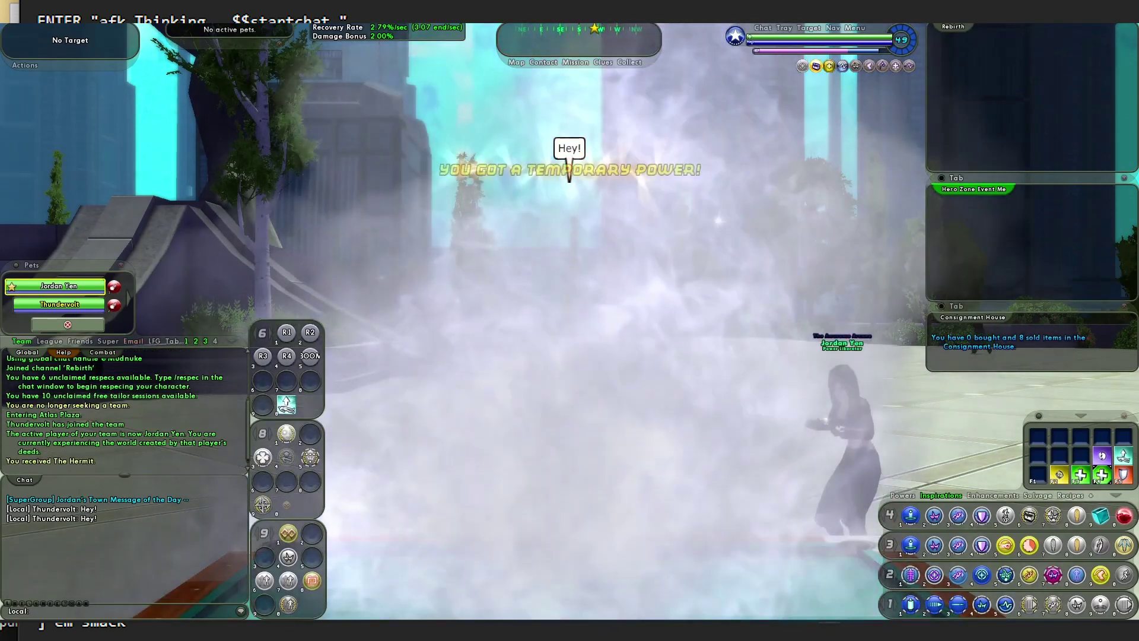
Step: Trigger the "Breaktime!" bind, which announces it in local chat and changes the character's costume
drag(726, 409, 726, 528)
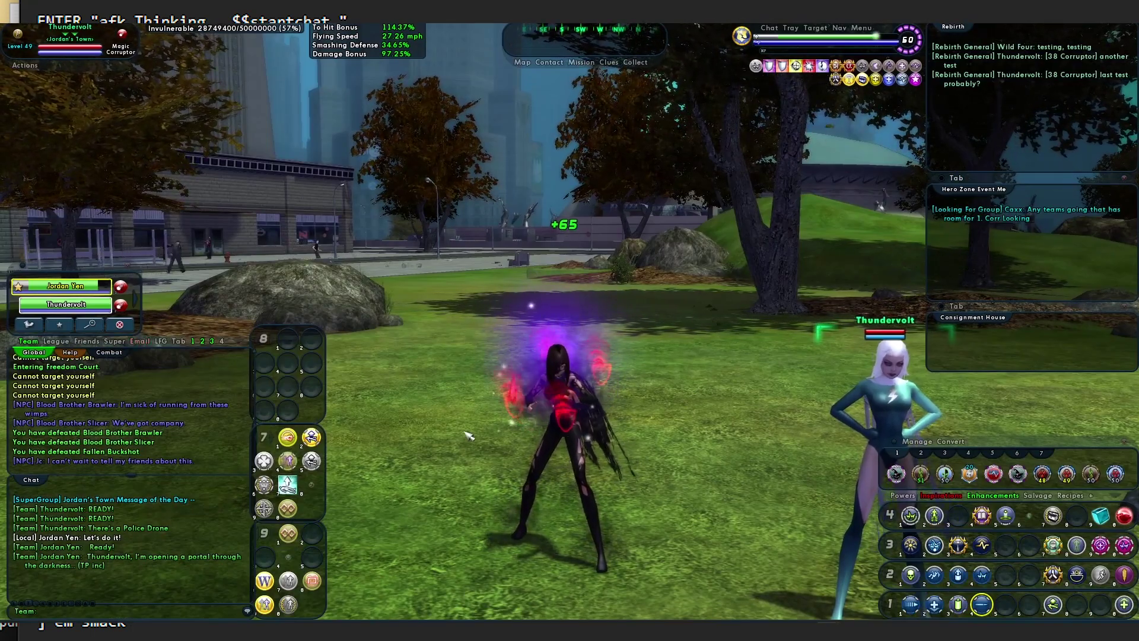
key(b)
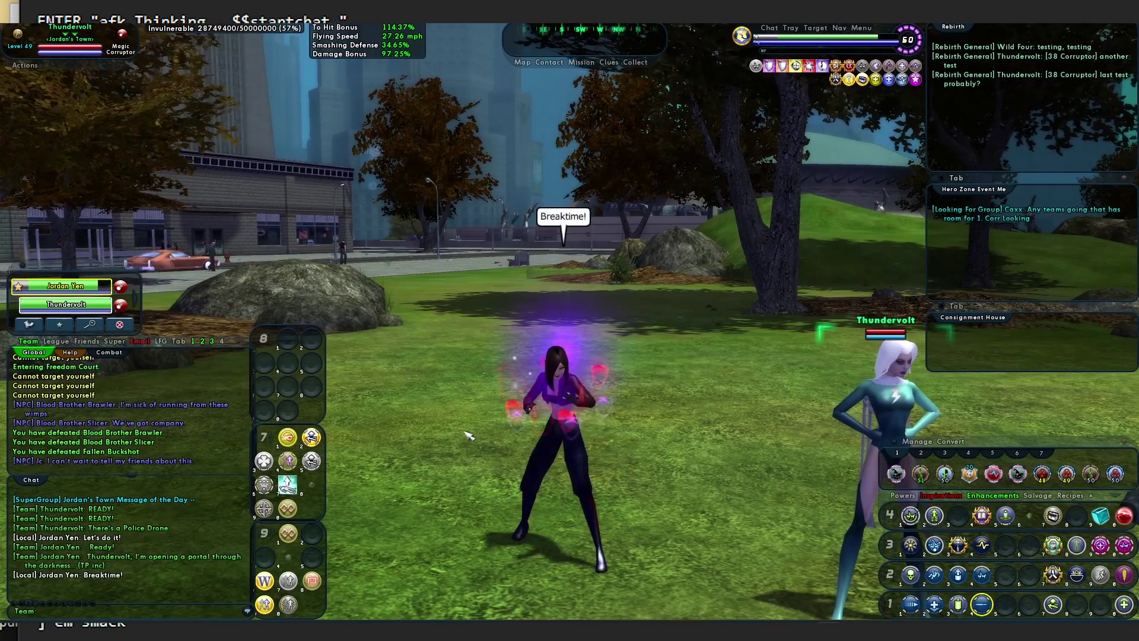
right_click(458, 369)
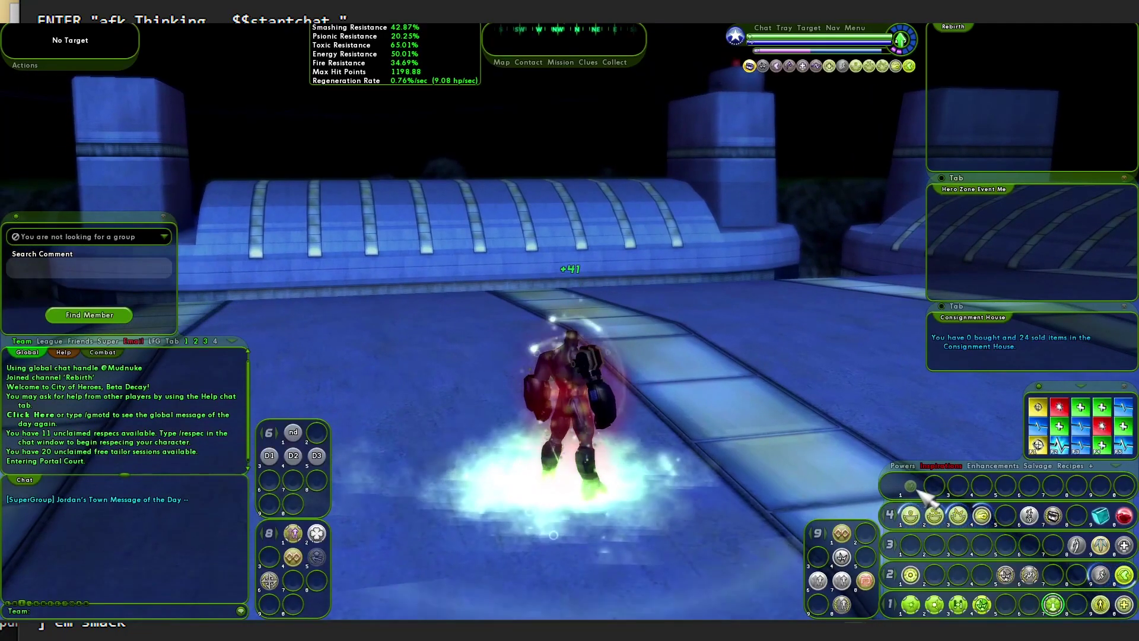
Step: Launch the armoured character into flight with the travel power and move forward across Portal Court
right_click(869, 385)
right_click(870, 385)
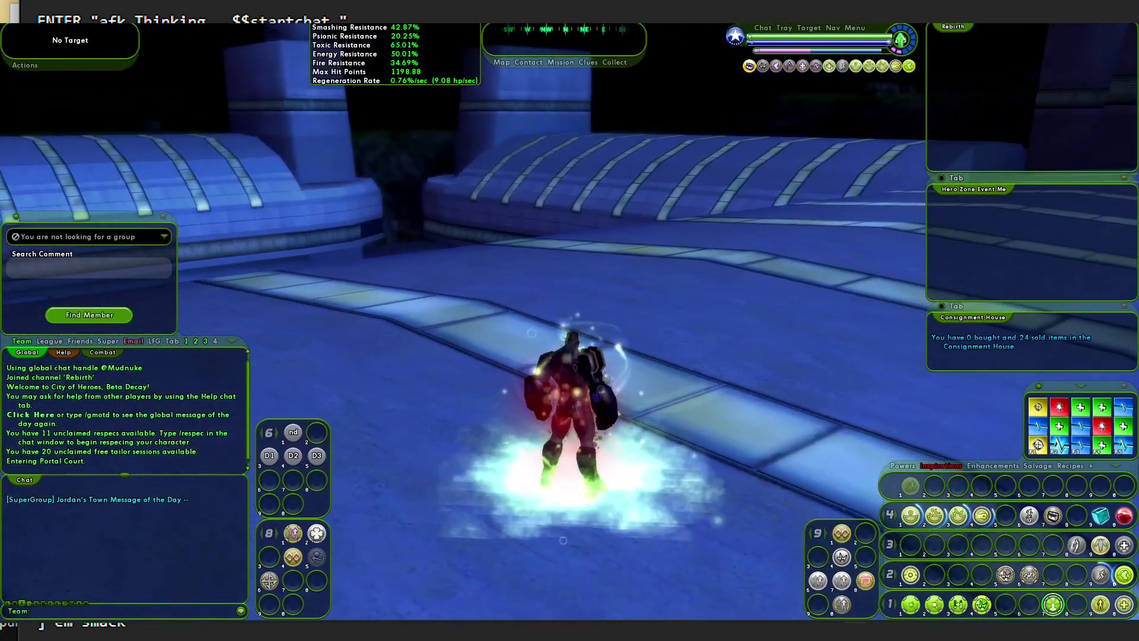
key(w)
key(space)
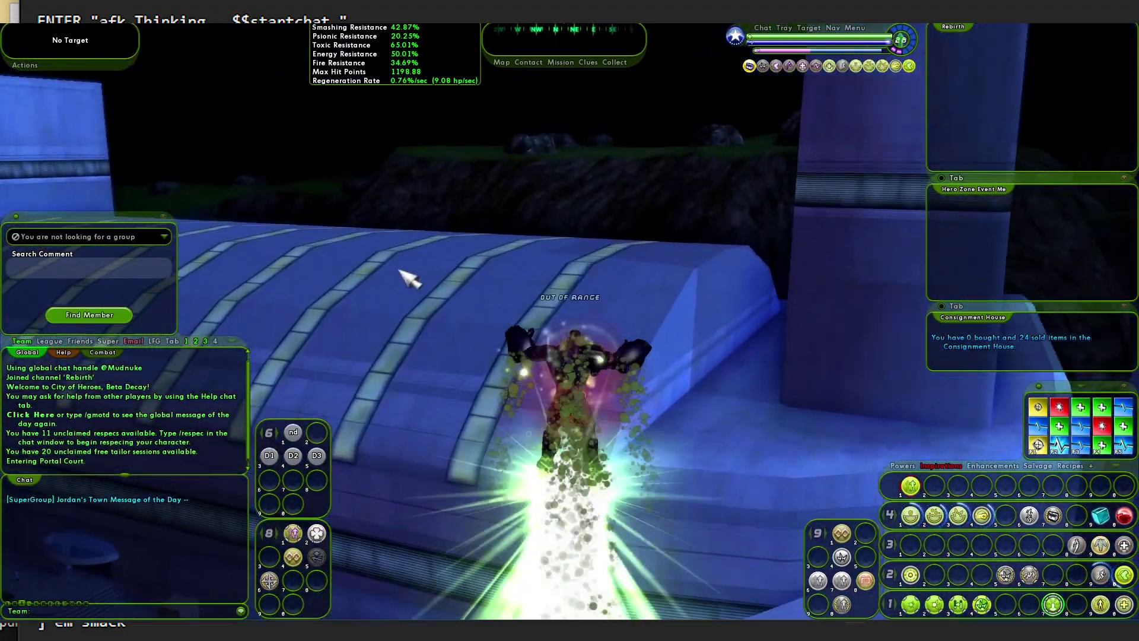
click(407, 274)
right_click(407, 275)
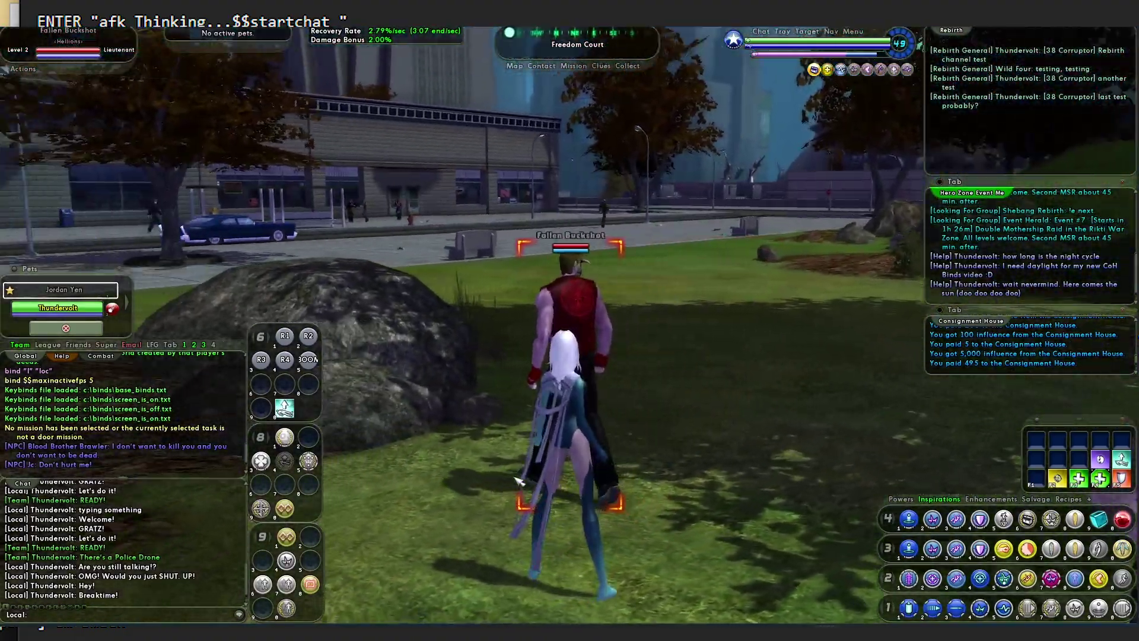
Step: Print the character's location coordinates repeatedly with the loc bind while following Fallen Buckshot
key(l)
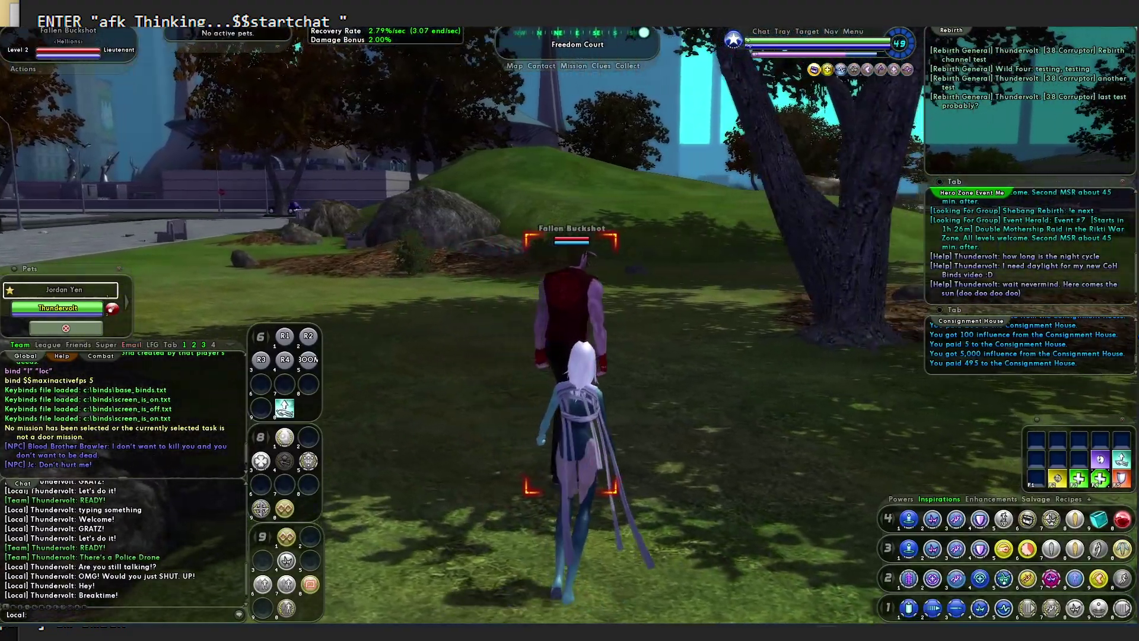
key(l)
key(l)
key(l)
key(l)
key(l)
key(l)
key(l)
key(l)
key(l)
key(l)
key(l)
key(l)
key(l)
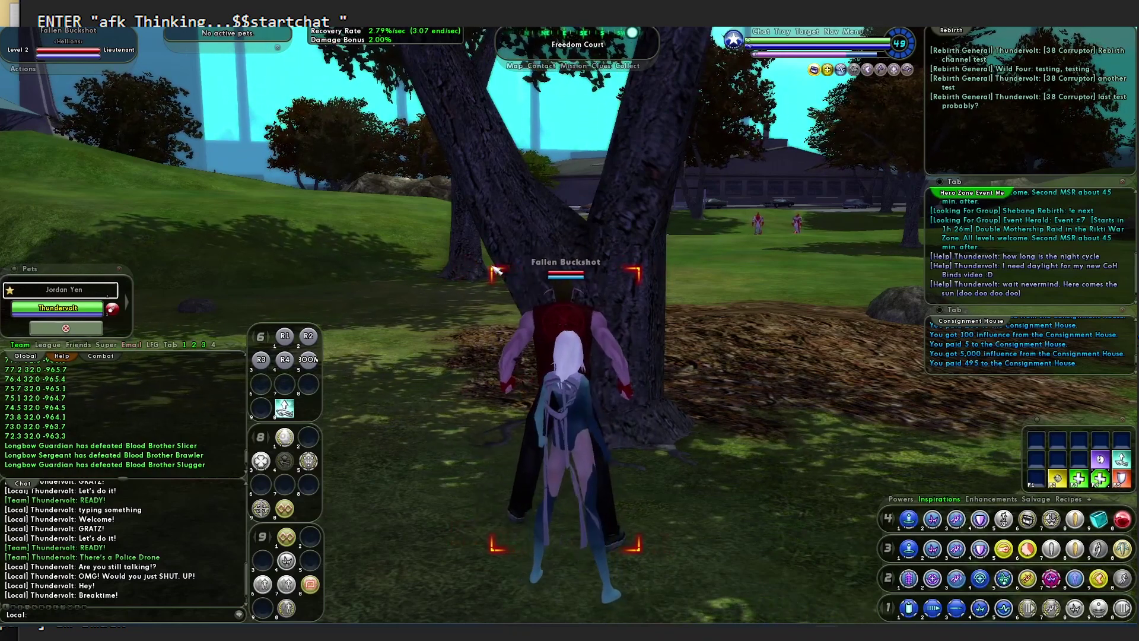
Step: Jump away from Fallen Buckshot and run the character across the grass towards the plaza steps
key(space)
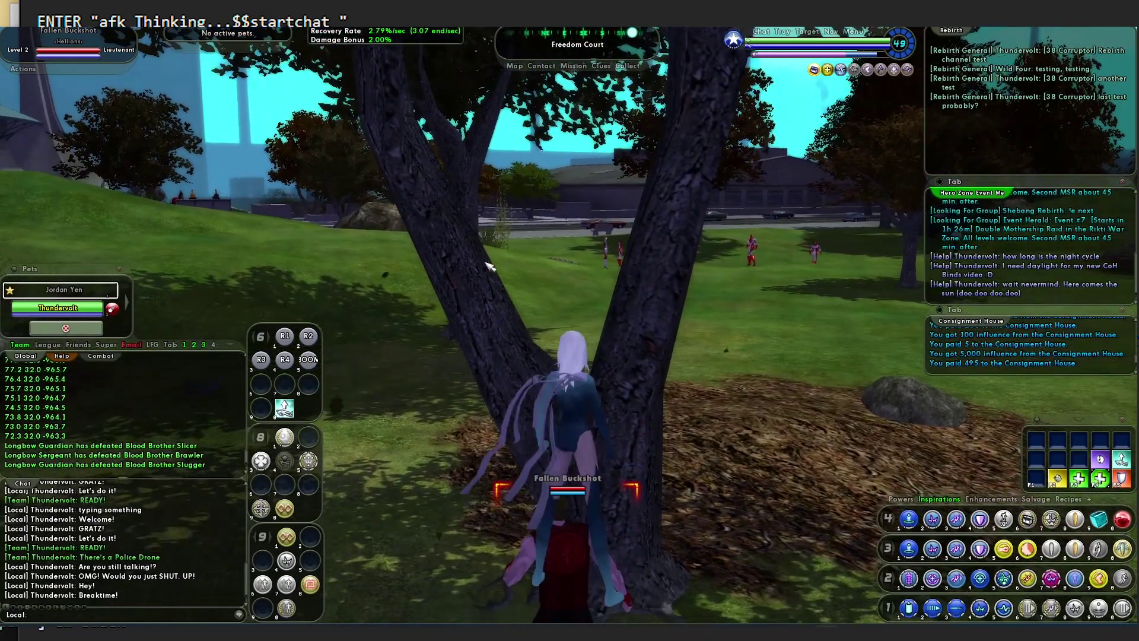
right_click(651, 312)
key(w)
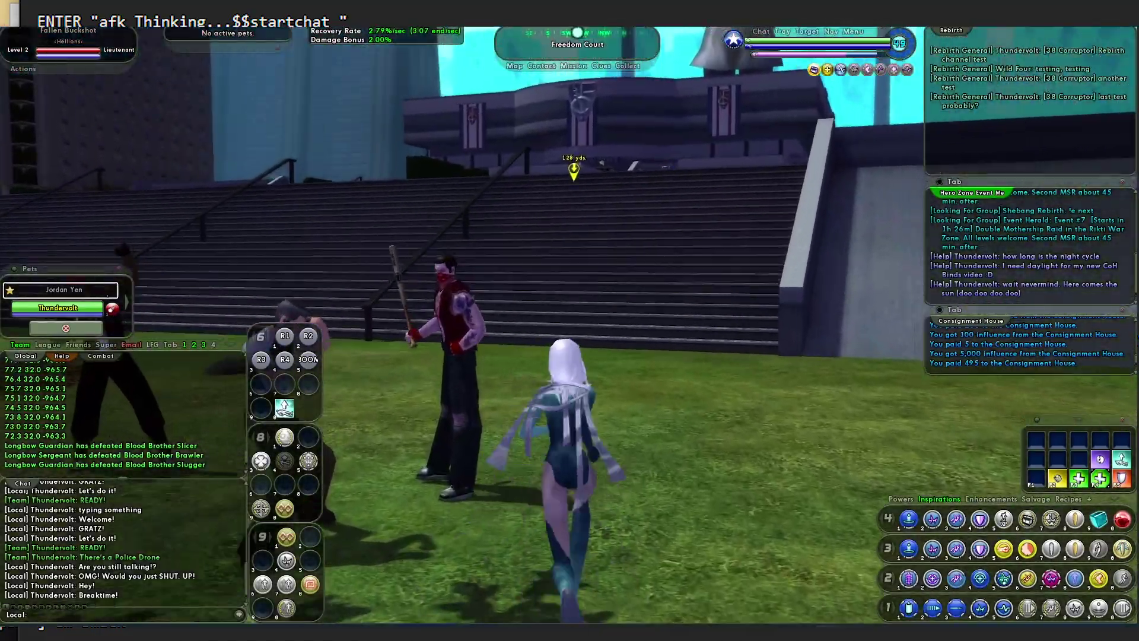
key(w)
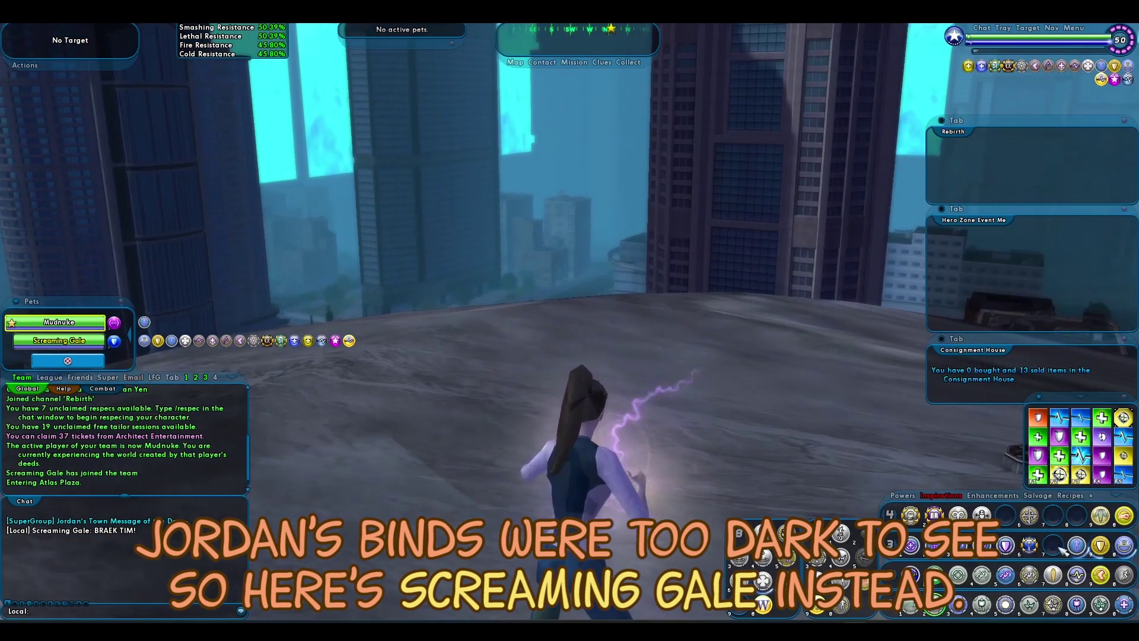
Step: Activate powers on Screaming Gale to demonstrate what her binds do
click(1072, 548)
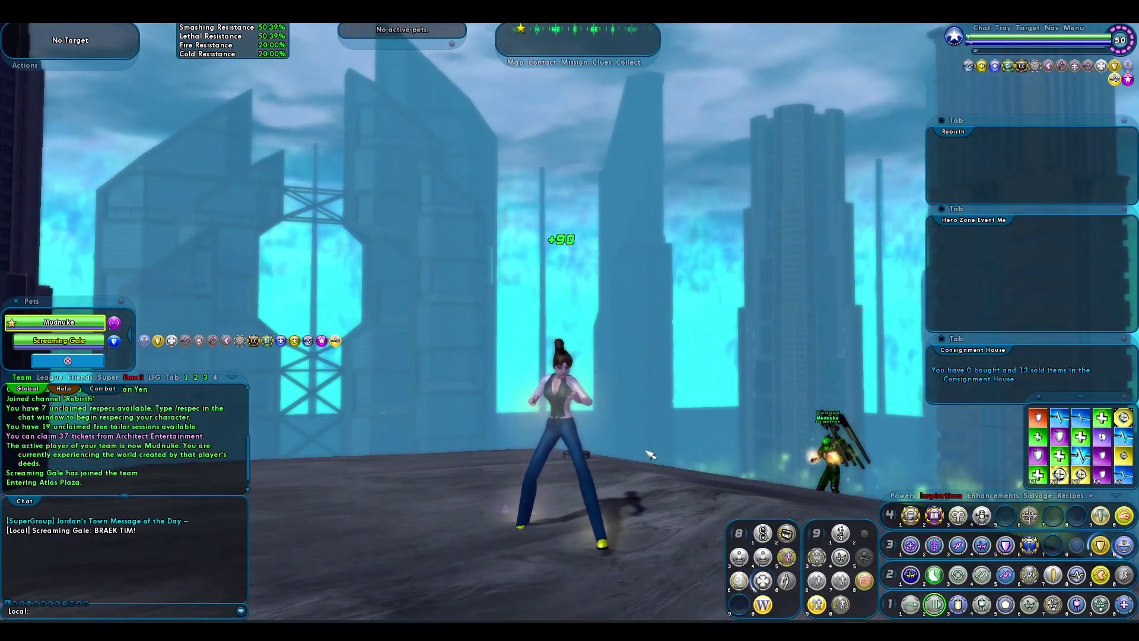
key(alt+7)
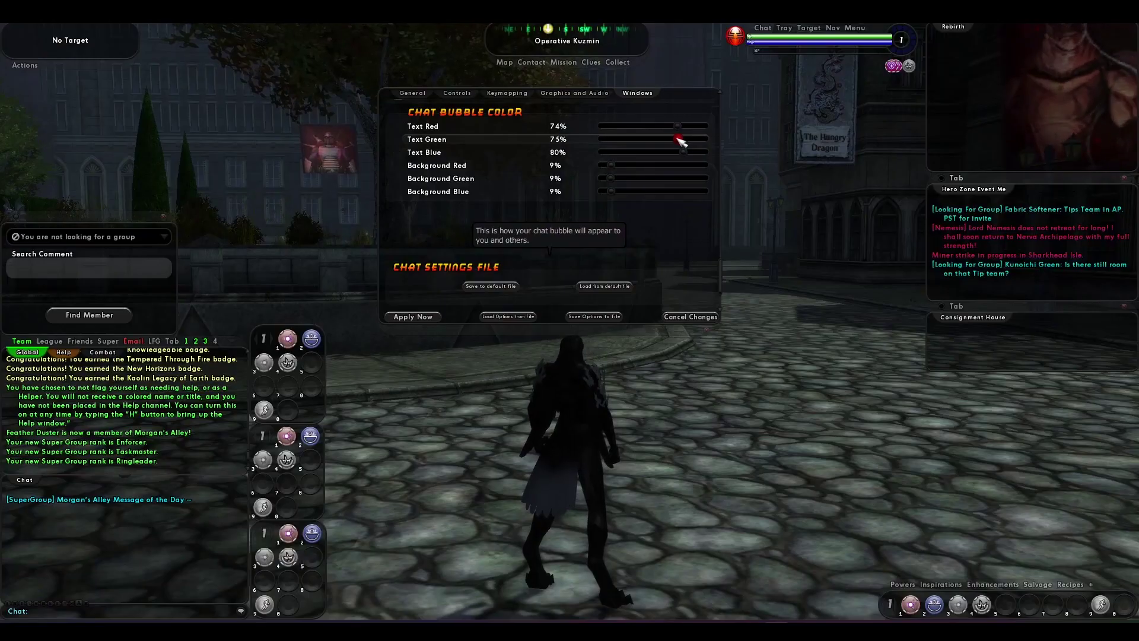
Step: Set the chat bubble text colour to 75% green and 76% blue, and take a snip of the bubble preview
drag(682, 152, 679, 151)
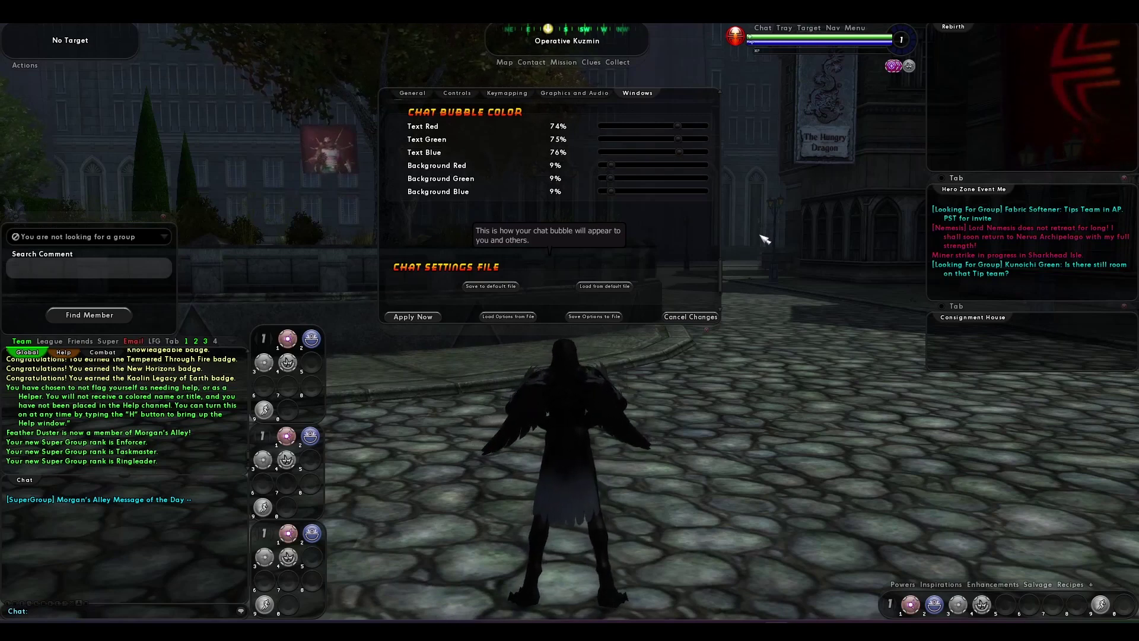
key(super+shift+s)
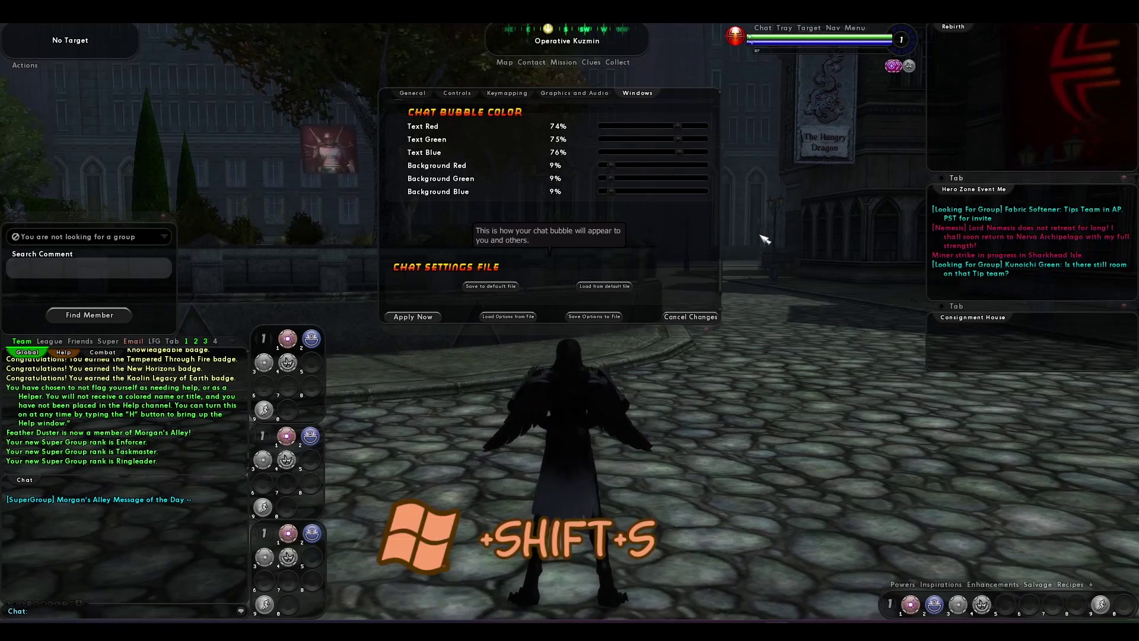
drag(463, 206, 634, 265)
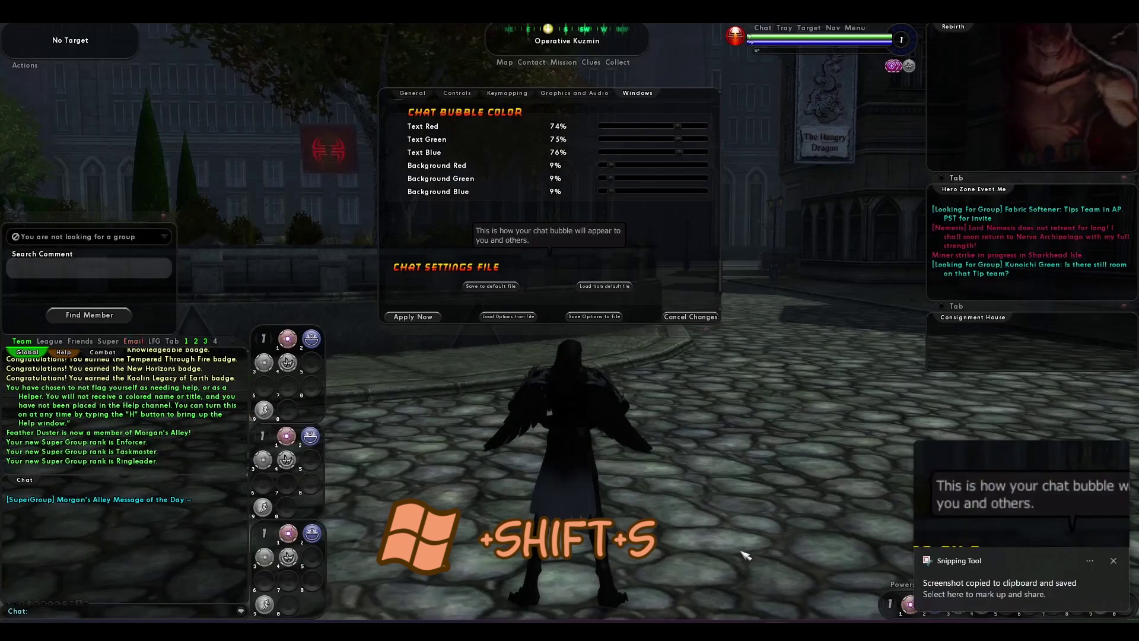
Step: Switch to Photoshop, paste the chat bubble snip into a new document, and enlarge it to fit a bigger window
key(alt+Tab)
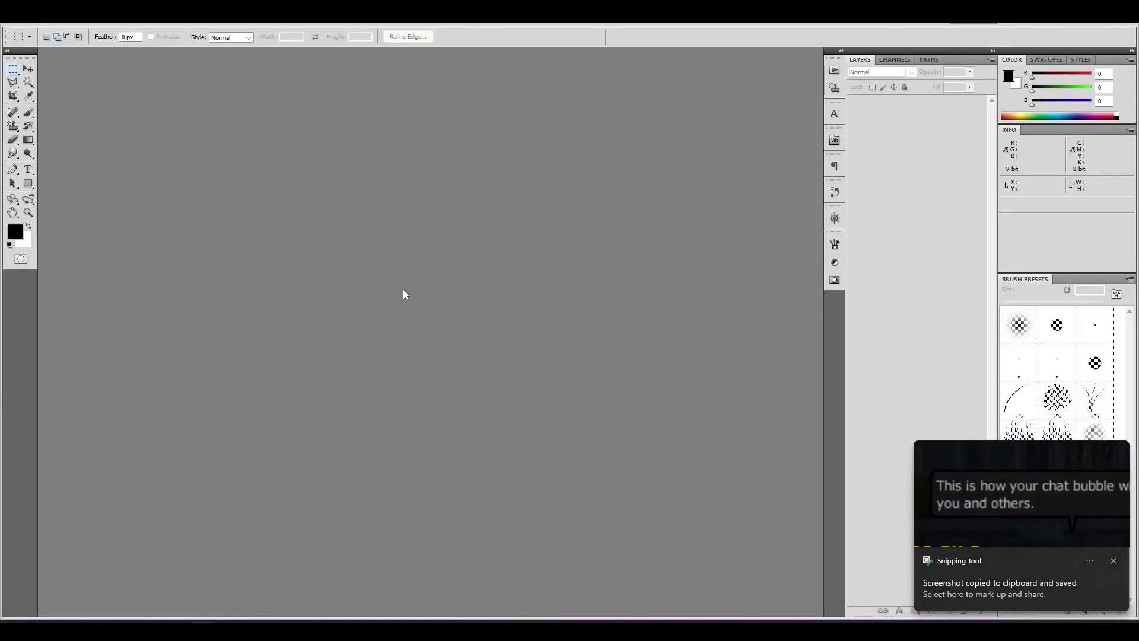
key(ctrl+n)
key(Return)
key(ctrl+v)
drag(122, 55, 332, 226)
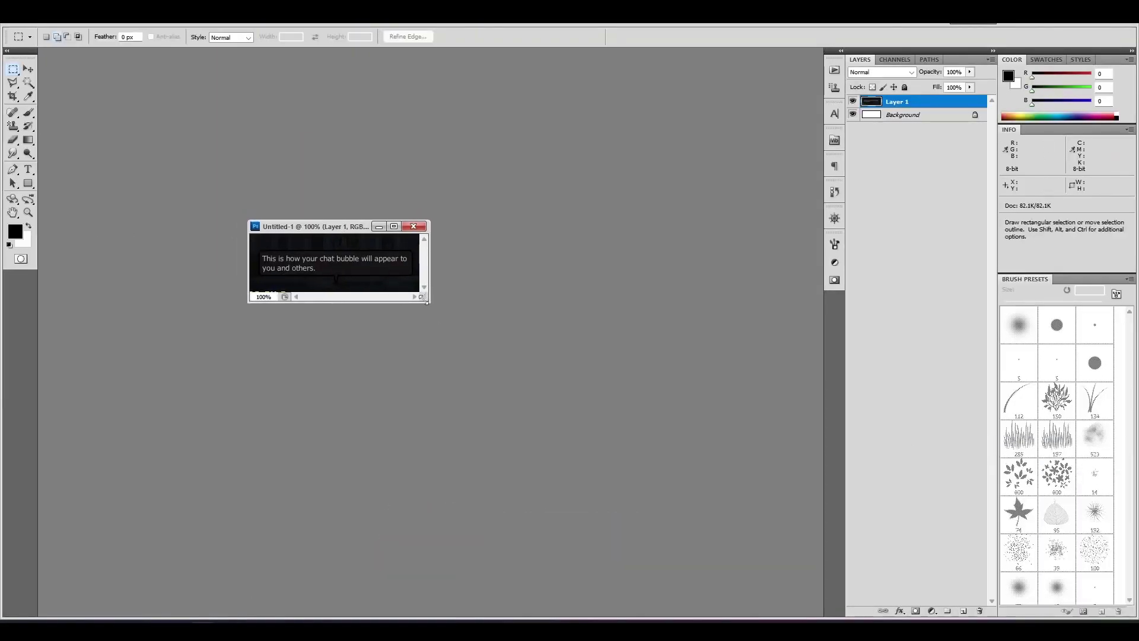
drag(425, 302, 712, 502)
key(ctrl+0)
Step: Sample the chat bubble's background colour with the Eyedropper and select its hex code in the Color Picker
click(28, 97)
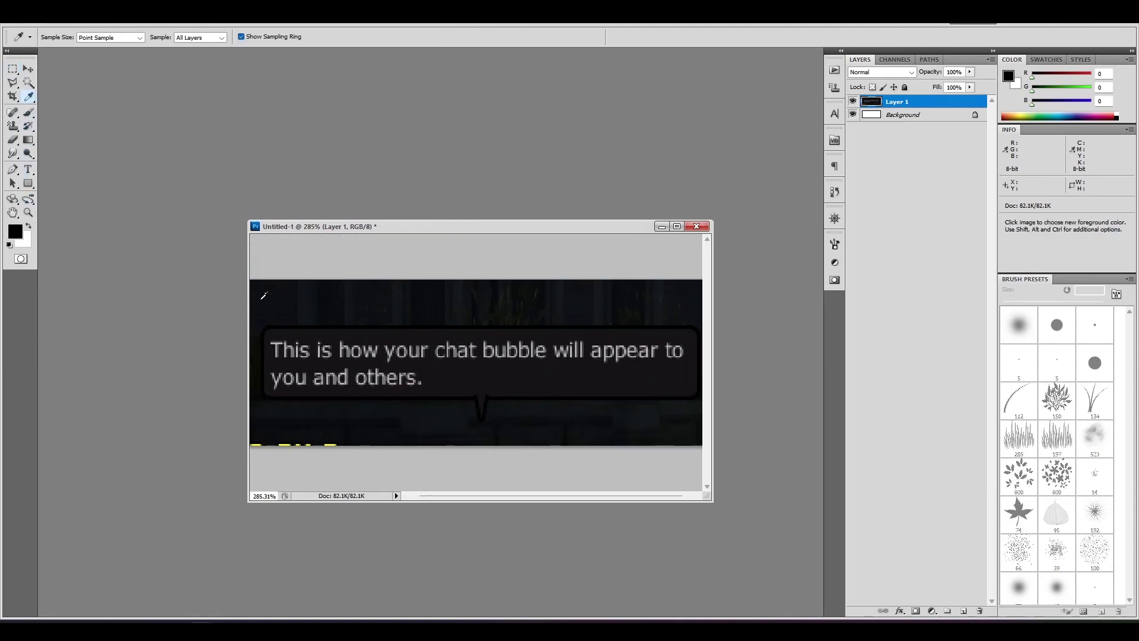
click(263, 298)
click(15, 231)
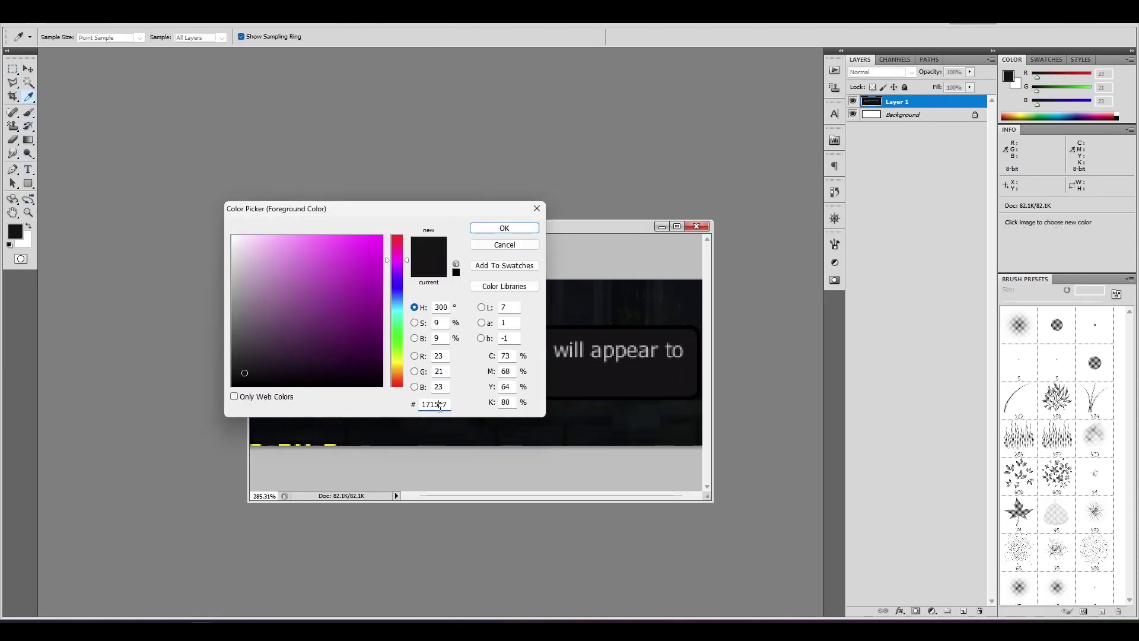
double_click(440, 406)
Step: Switch to File Explorer and open duster_binds.txt from the duster binds folder
click(236, 619)
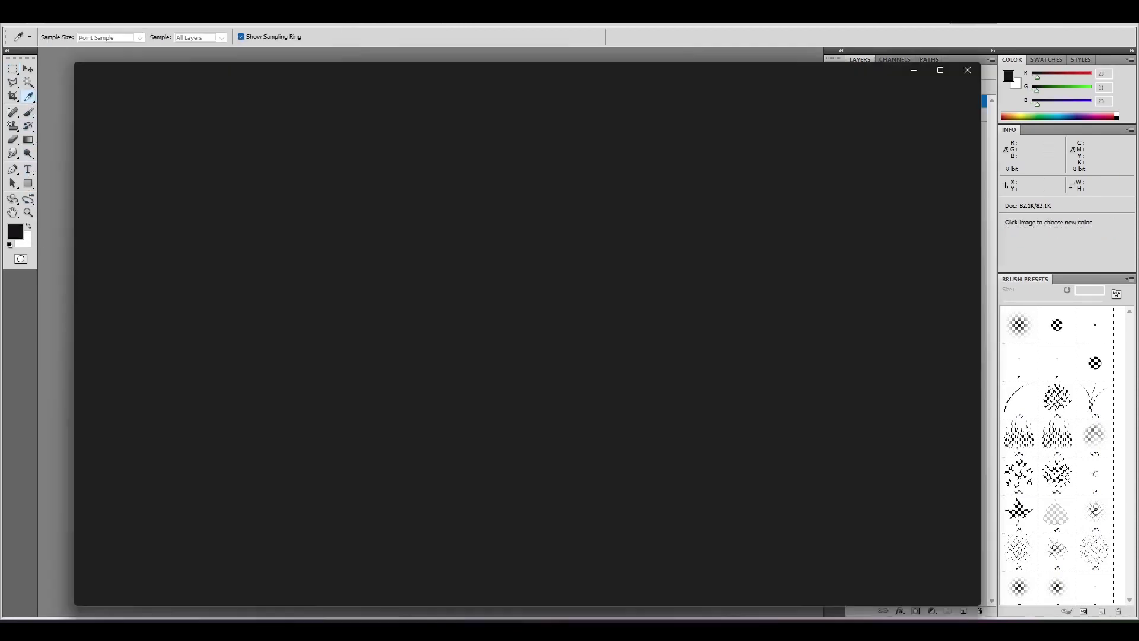
double_click(310, 191)
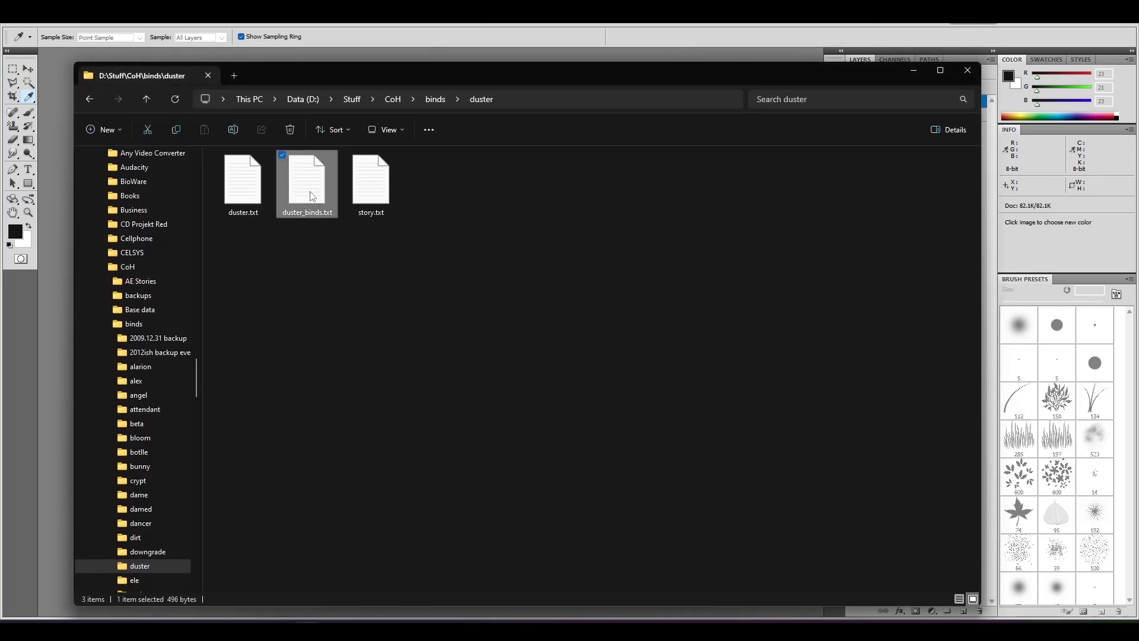
Step: Replace every 0859a3 background colour code in duster_binds.txt with 171517
double_click(402, 201)
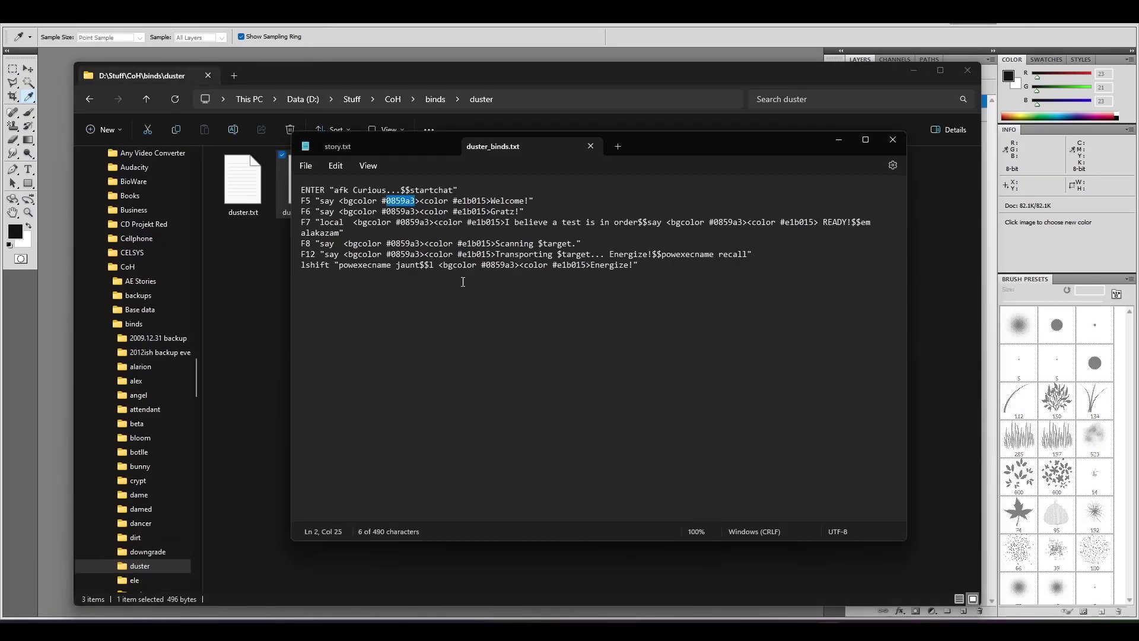
key(ctrl+h)
key(Tab)
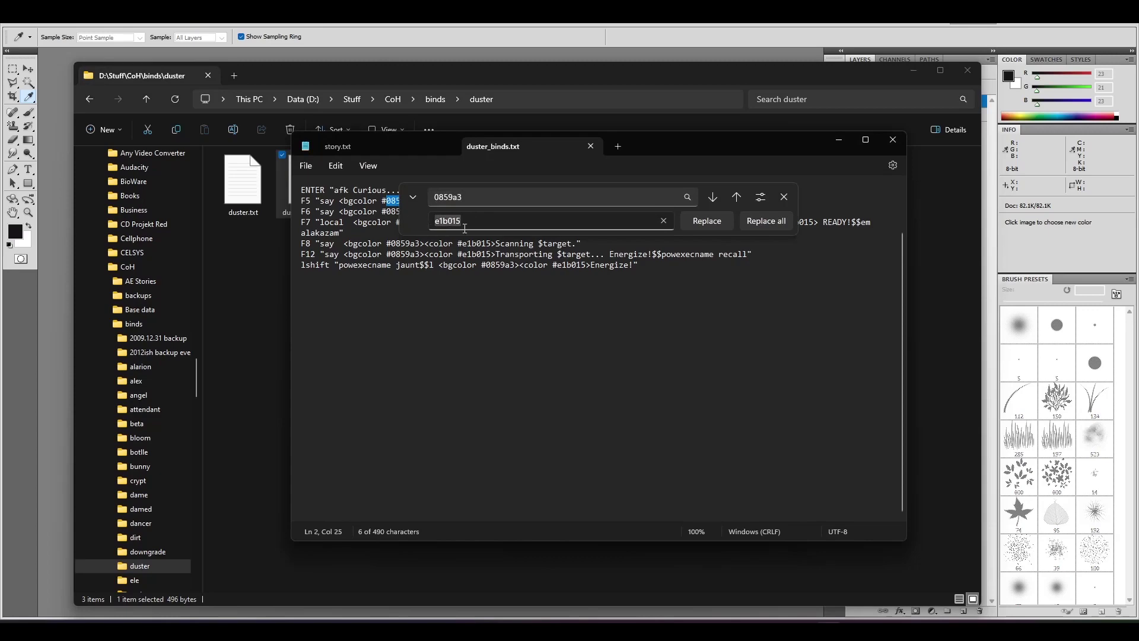
text(171517)
click(766, 221)
click(757, 363)
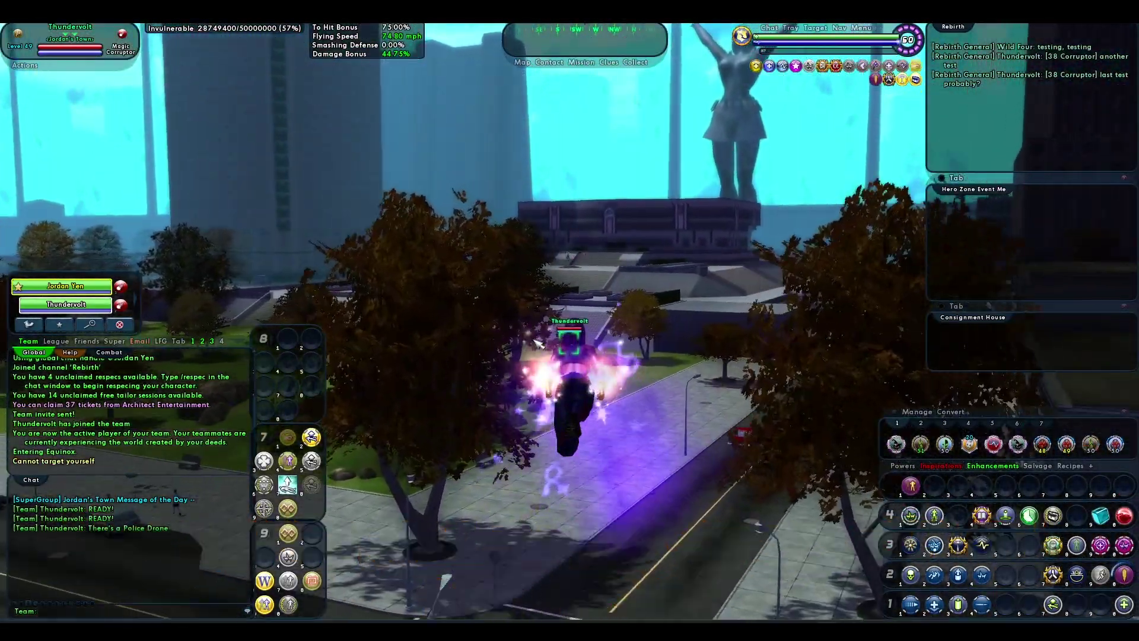
Step: In City of Heroes, follow the targeted teammate through Freedom Court, and activate the last power in tray 2
key(f)
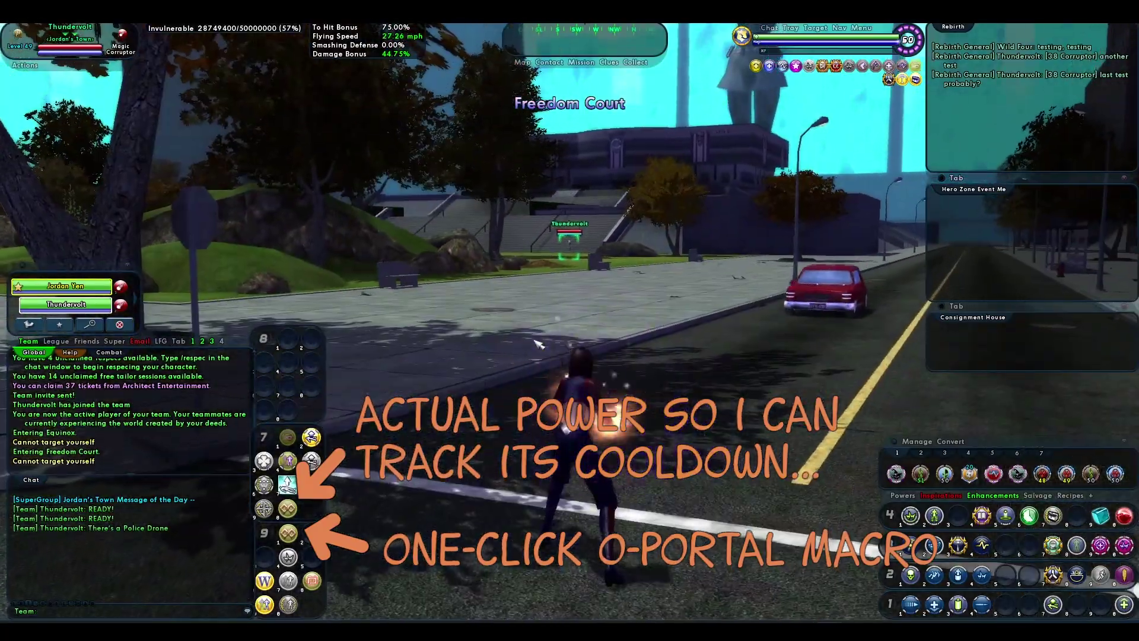
key(w)
key(a)
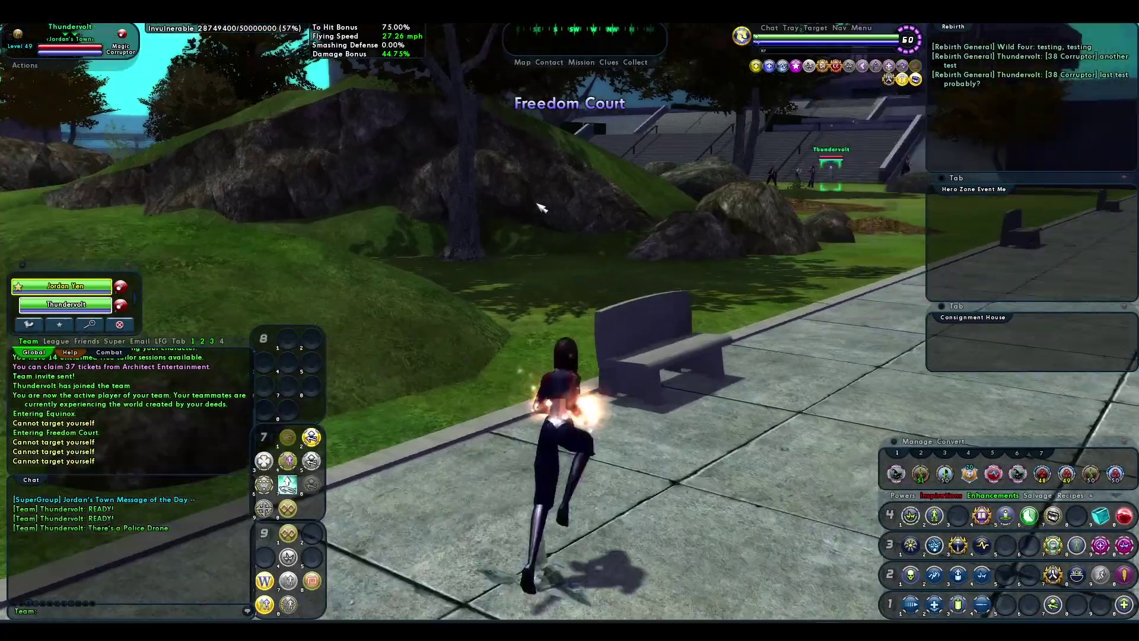
key(f)
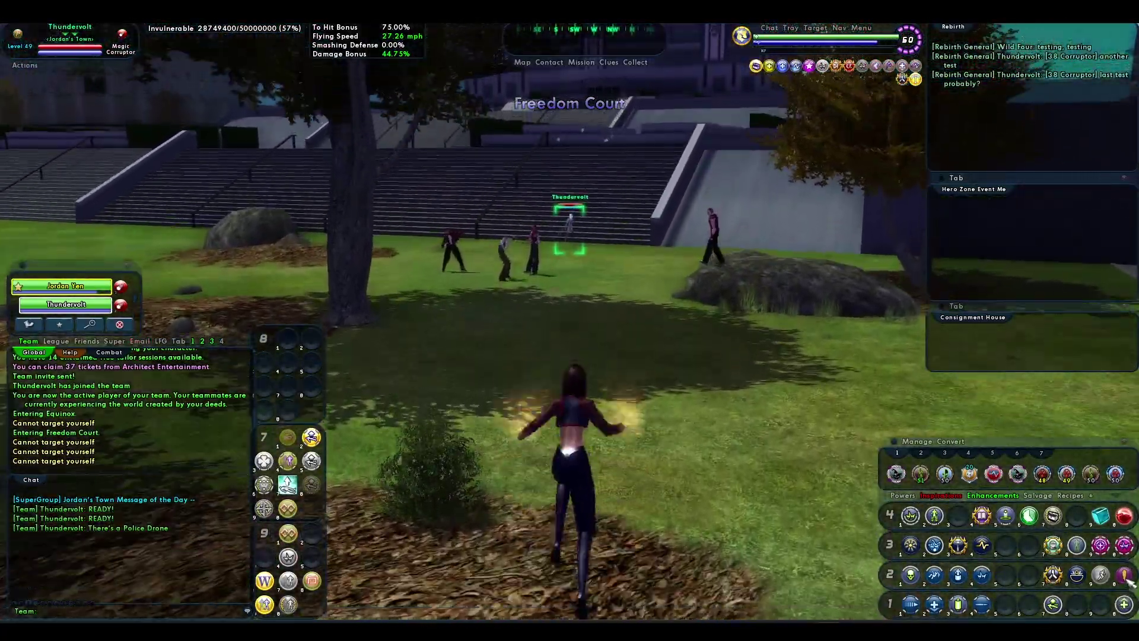
click(1125, 574)
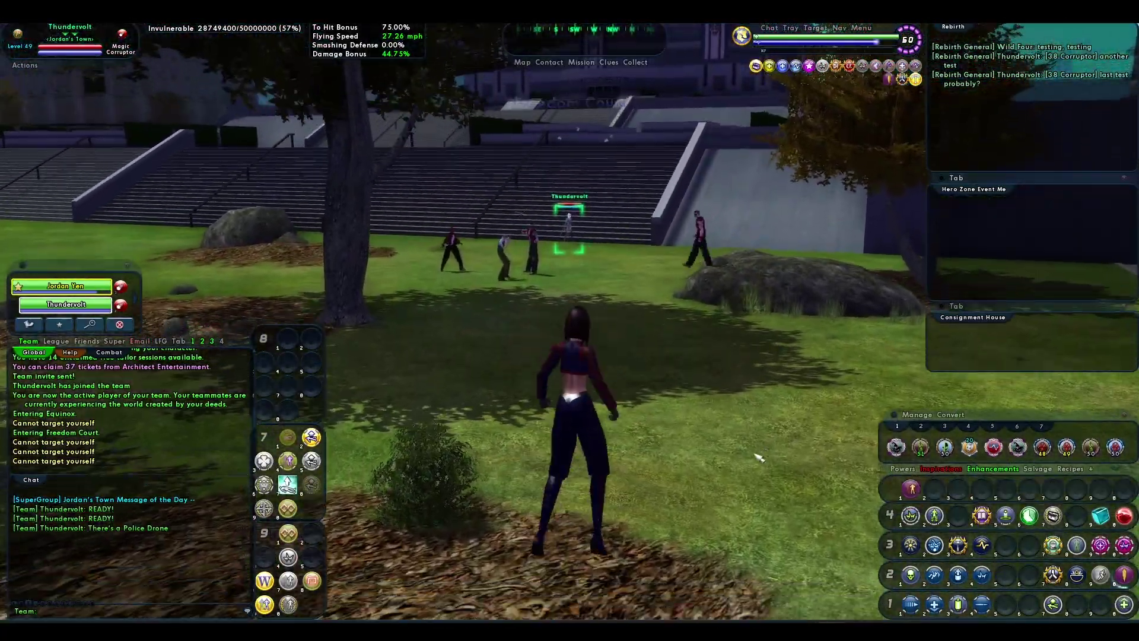
key(alt+0)
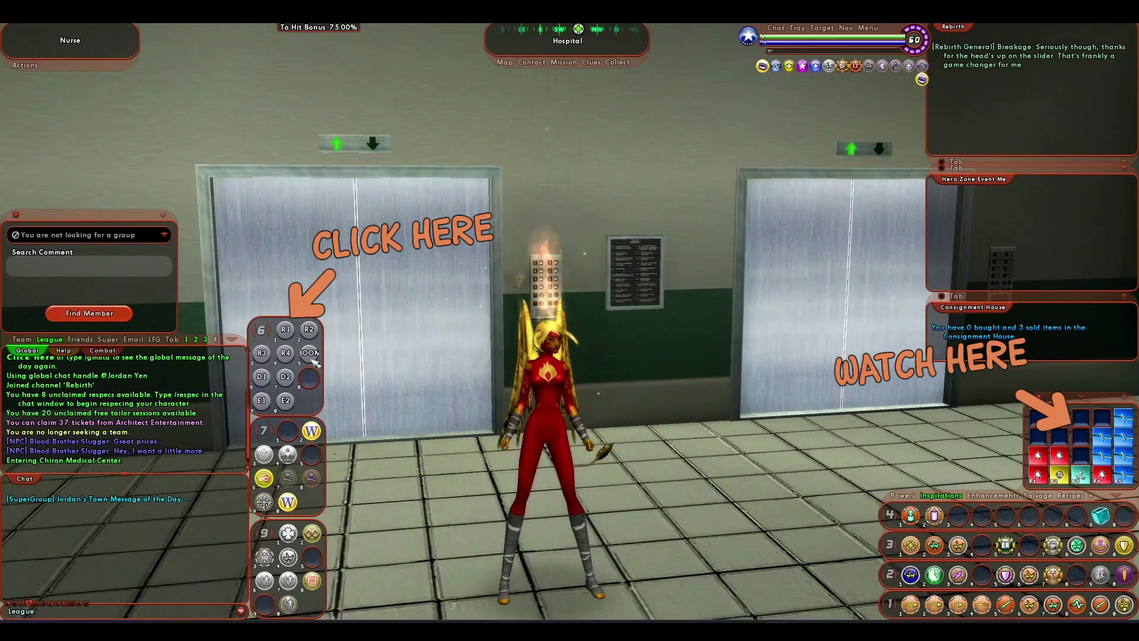
Step: Run the R1 inspiration macro in tray 6, and trigger the number 1 attack bind repeatedly to combine and use up inspirations
click(289, 335)
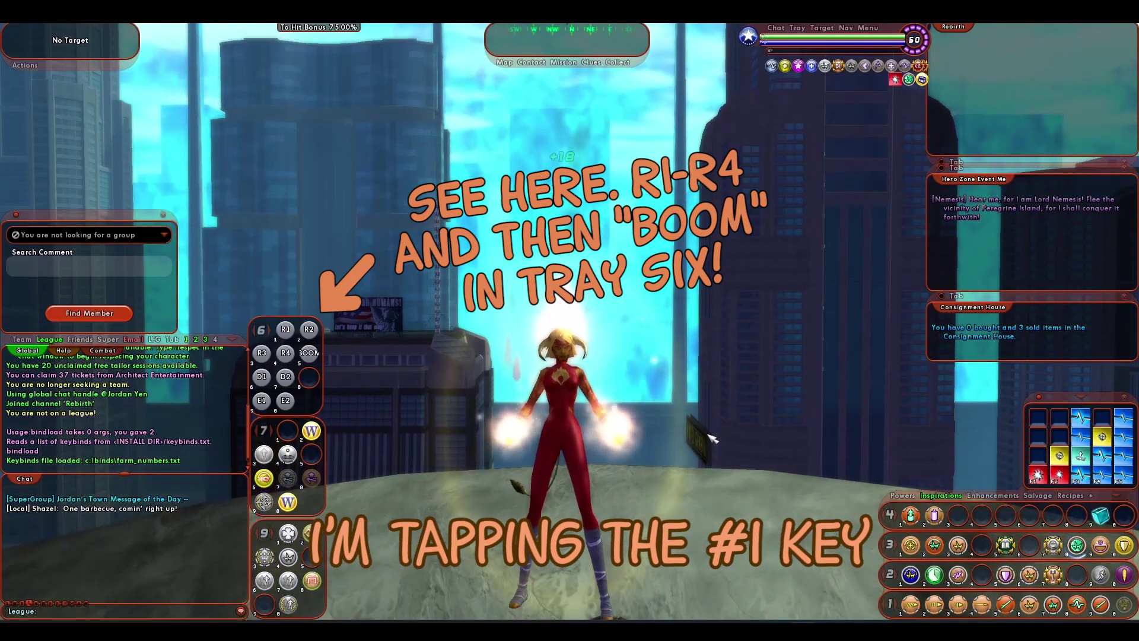
key(1)
key(1)
key(1)
key(1)
key(1)
key(1)
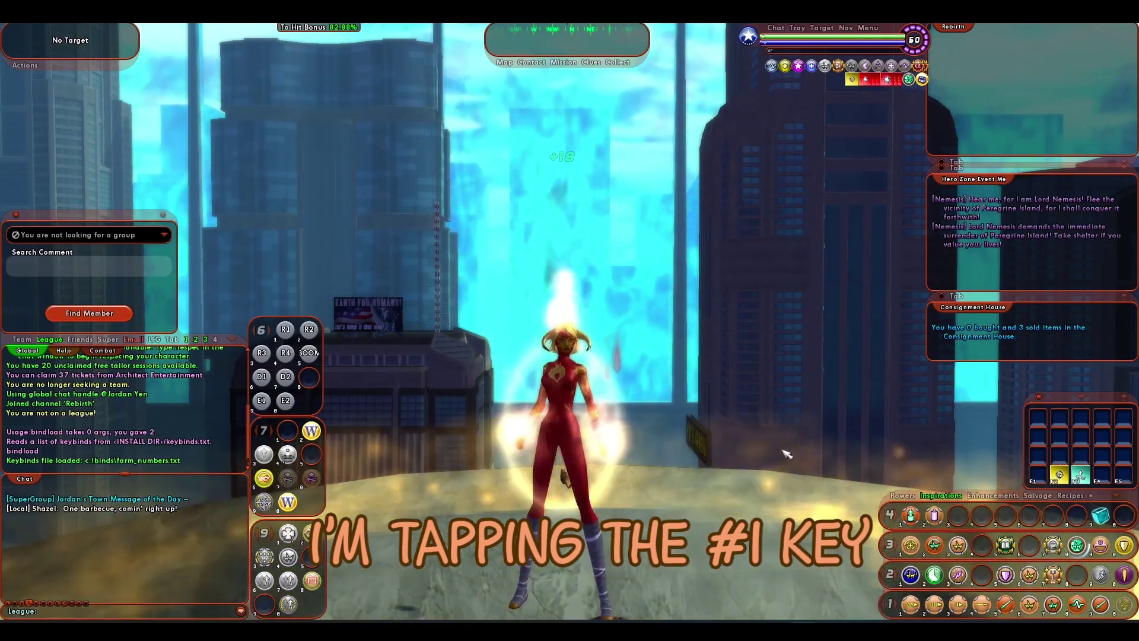
drag(856, 453, 824, 522)
key(w)
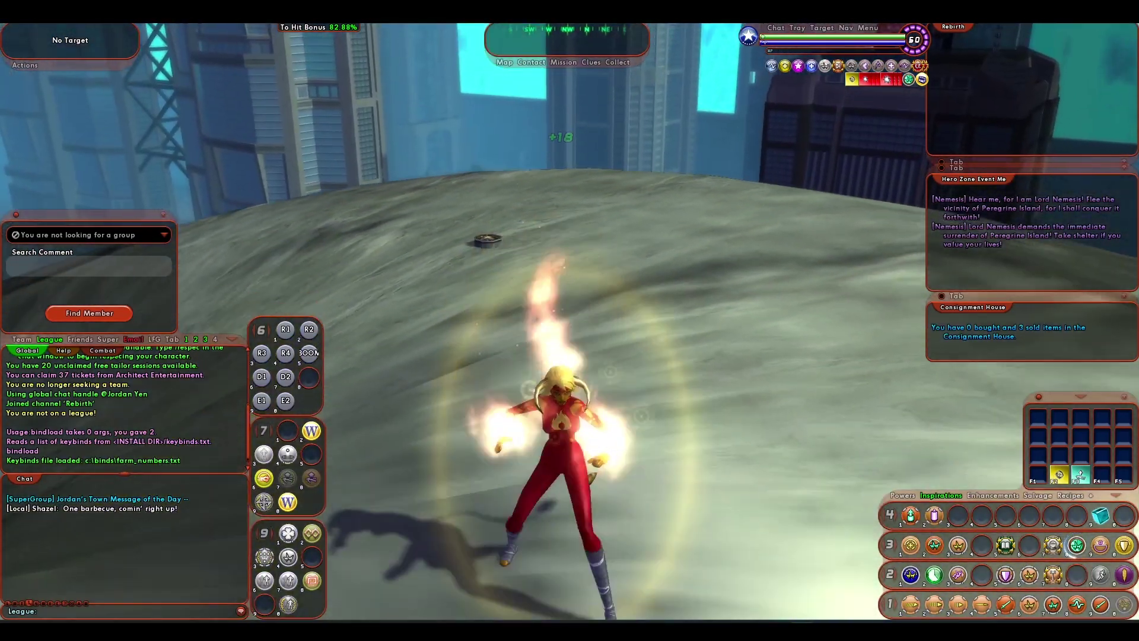
key(w)
key(w)
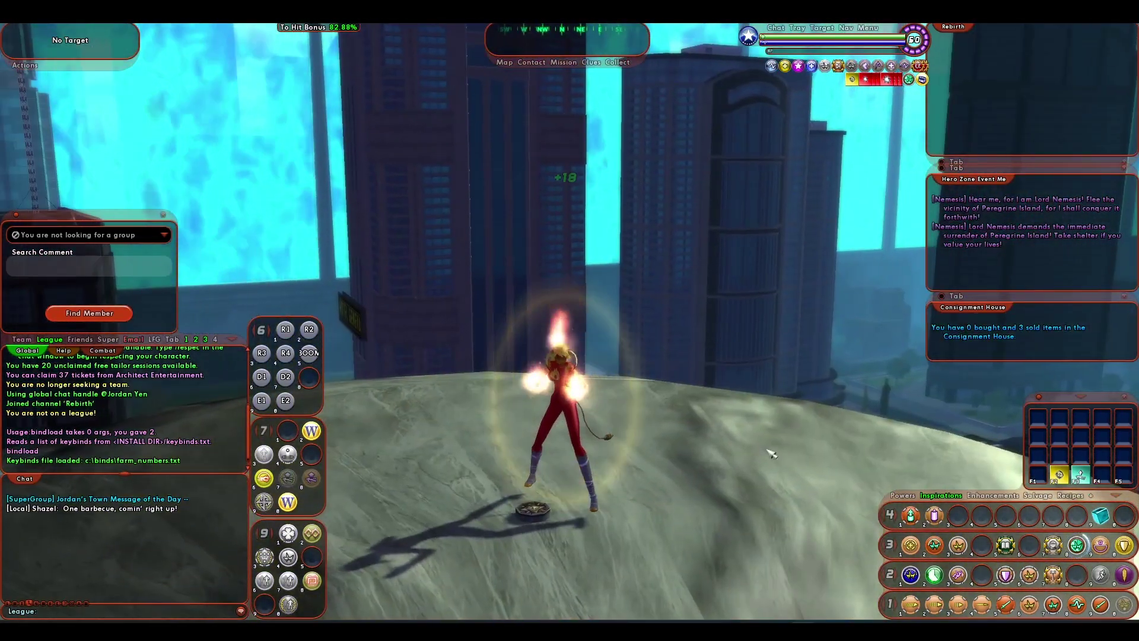
drag(770, 452, 770, 445)
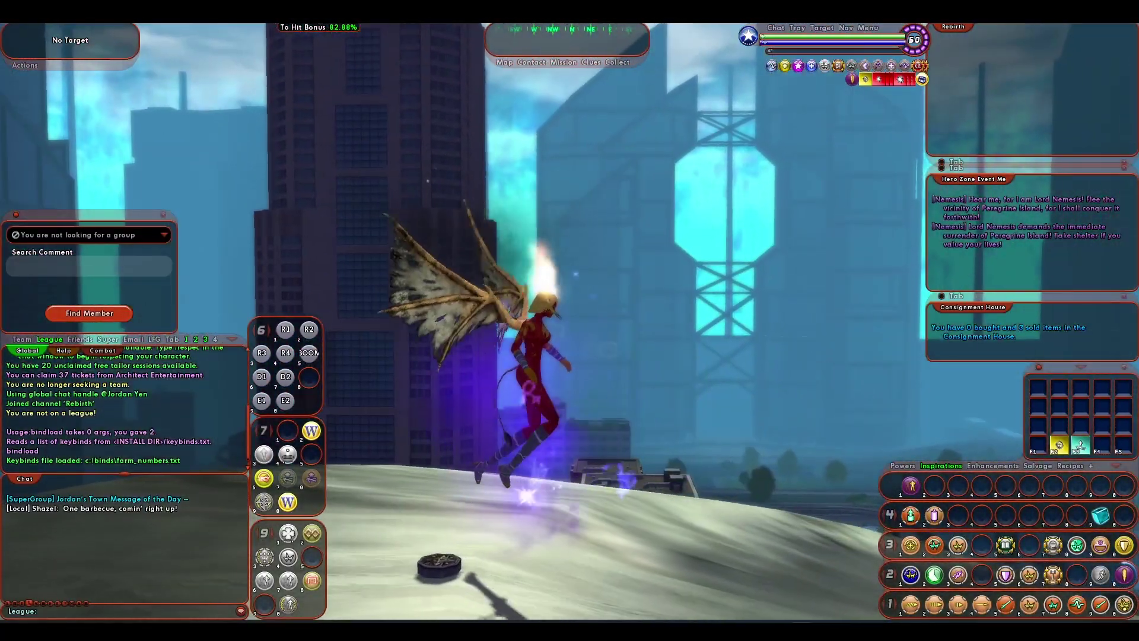
scroll(721, 504, up, 5)
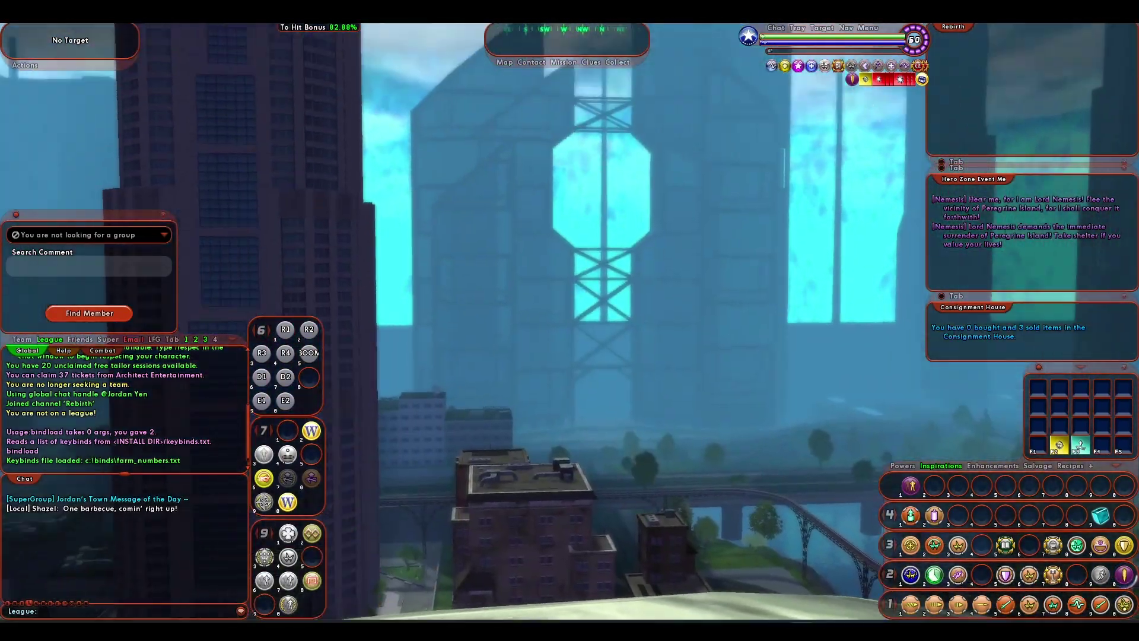
scroll(720, 503, down, 5)
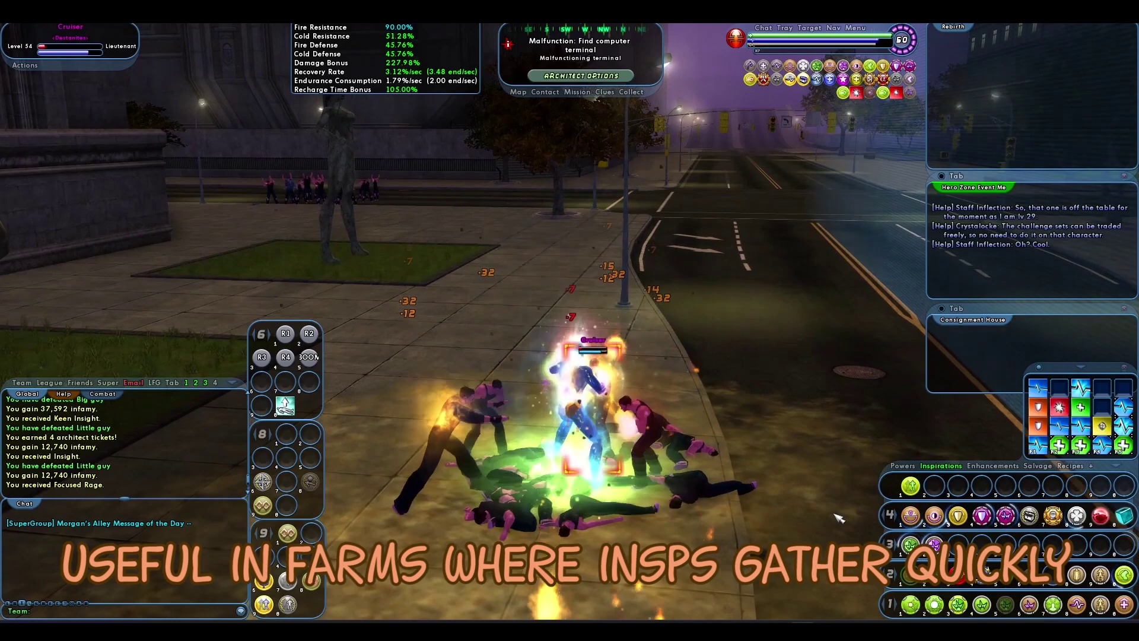
Step: Attack the Cruiser enemy with powers from tray 1, and move across the street to the next enemy group
key(w)
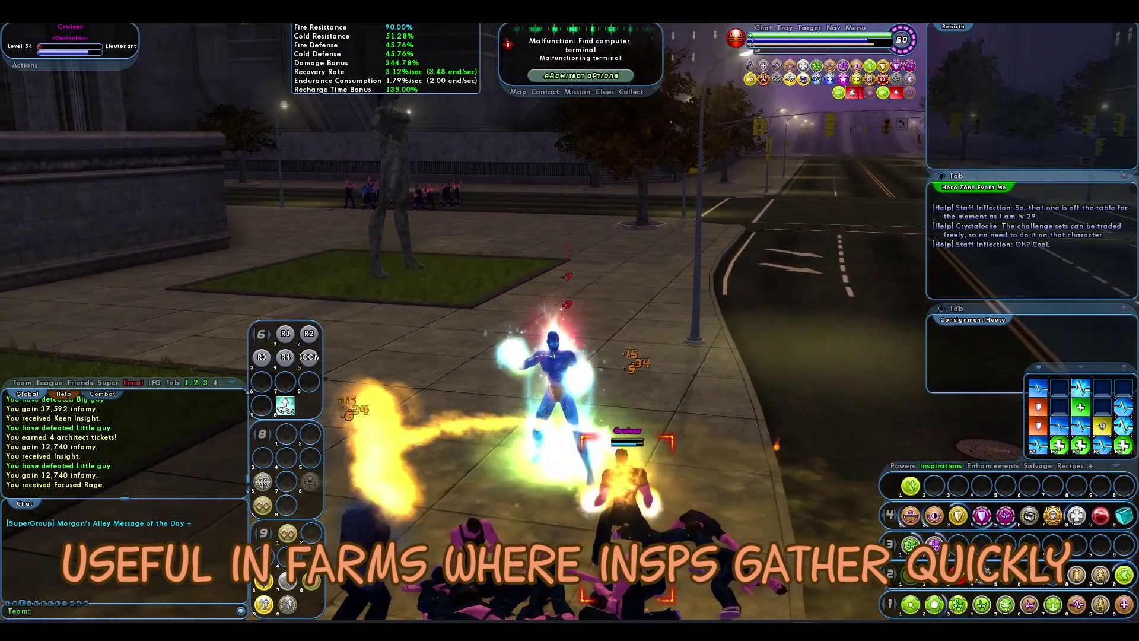
click(958, 605)
key(2)
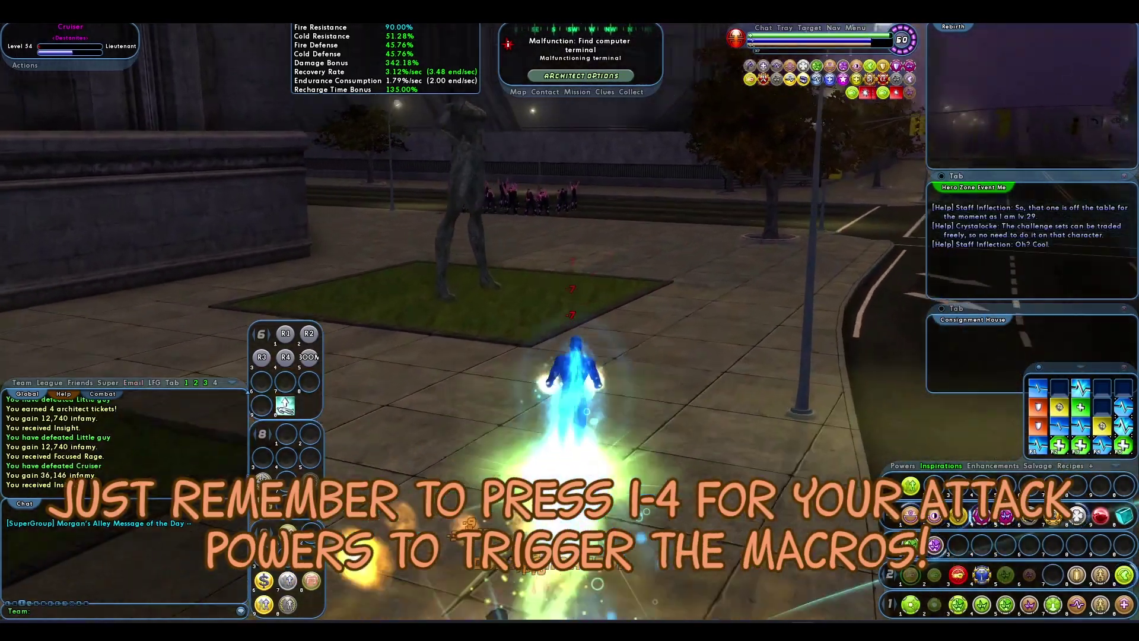
key(w)
click(506, 330)
key(w)
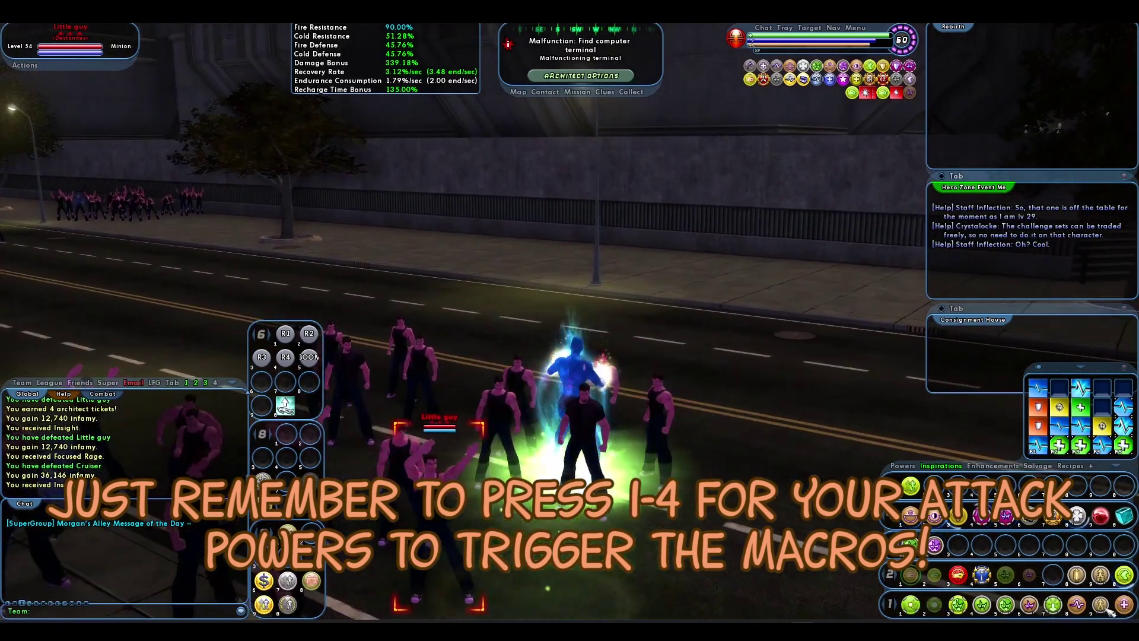
Step: Attack the enemy group in the street with Burn and other tray 1 powers, cycling through the enemy targets
key(q)
click(1036, 607)
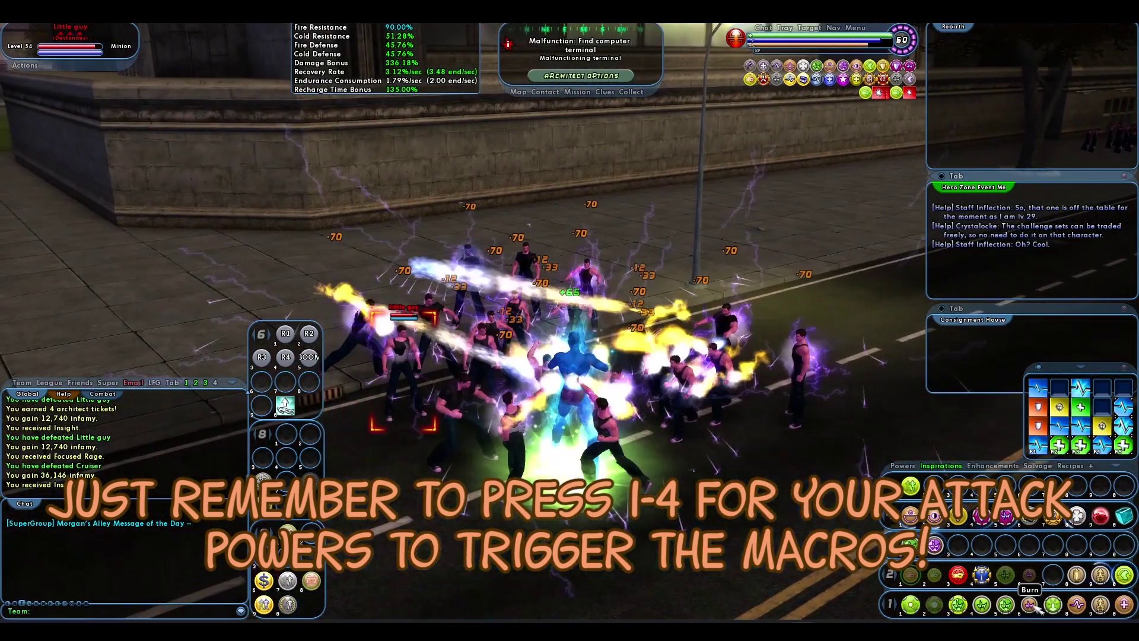
key(2)
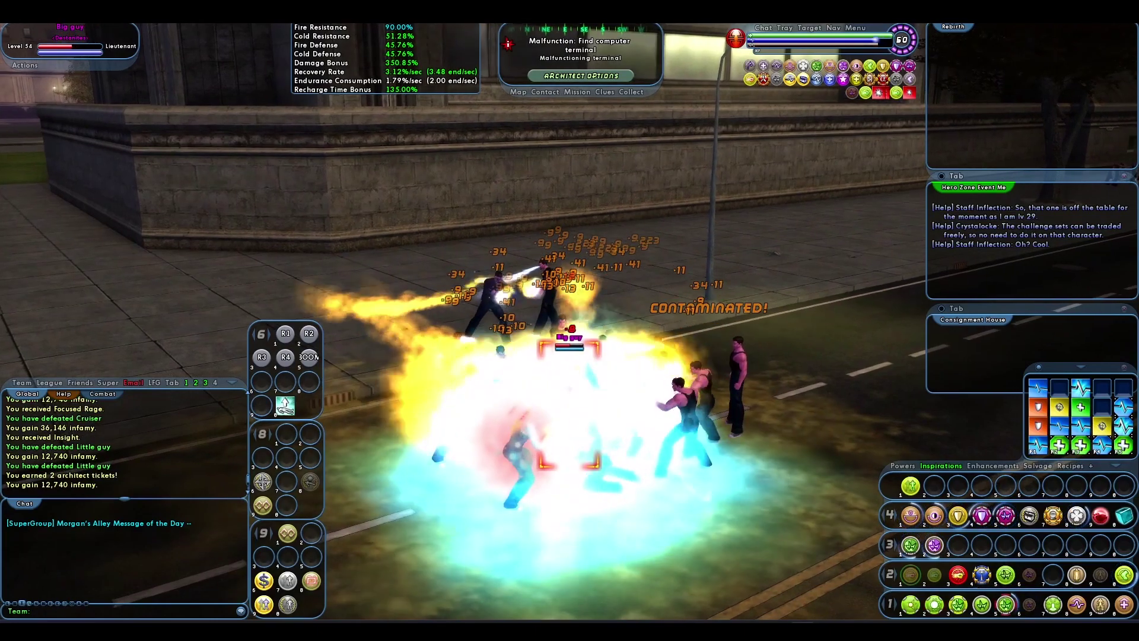
click(1011, 606)
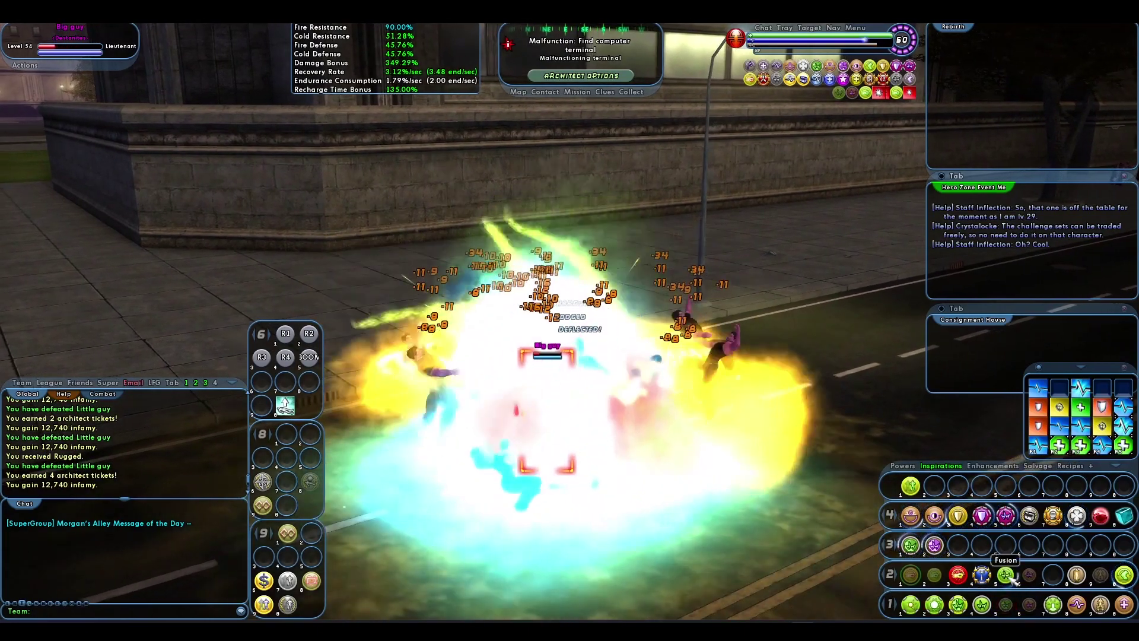
click(982, 605)
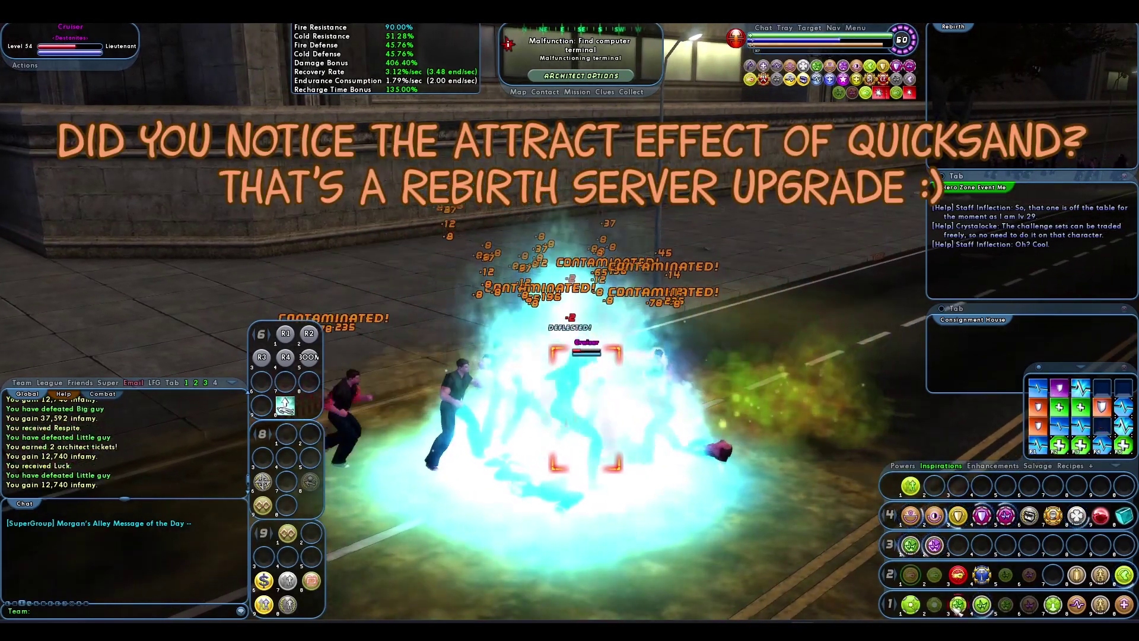
key(Tab)
key(Tab)
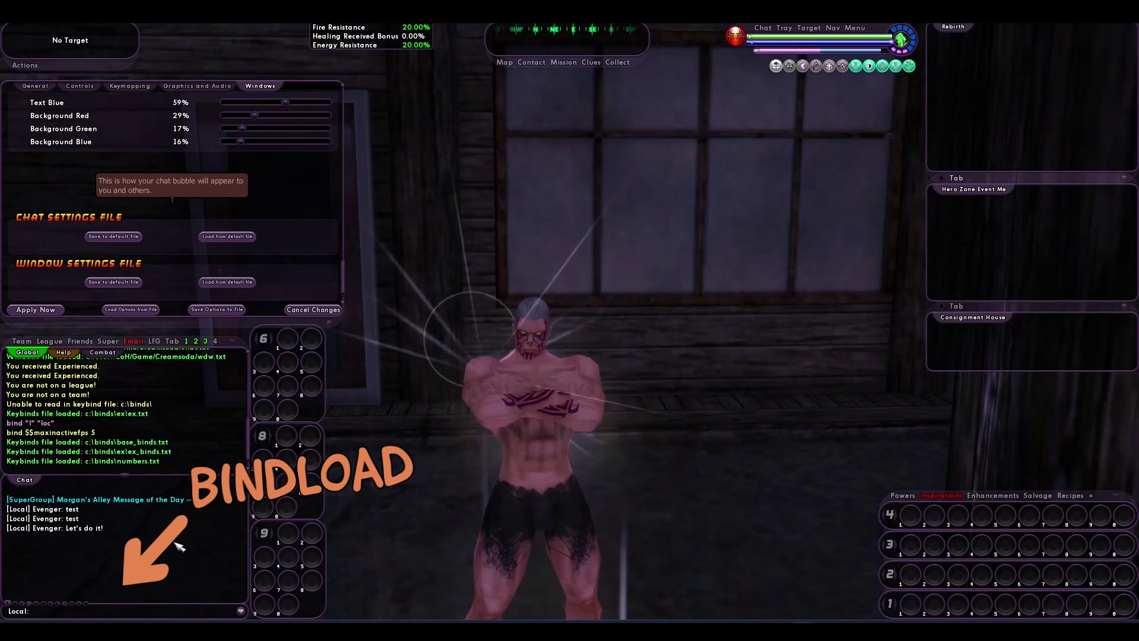
Step: Run the chat command /bindloadfile c:\binds\ex\ex.txt to load the character's keybinds
key(Return)
text(/bindloadfile c:\binds\ex\ex.txt)
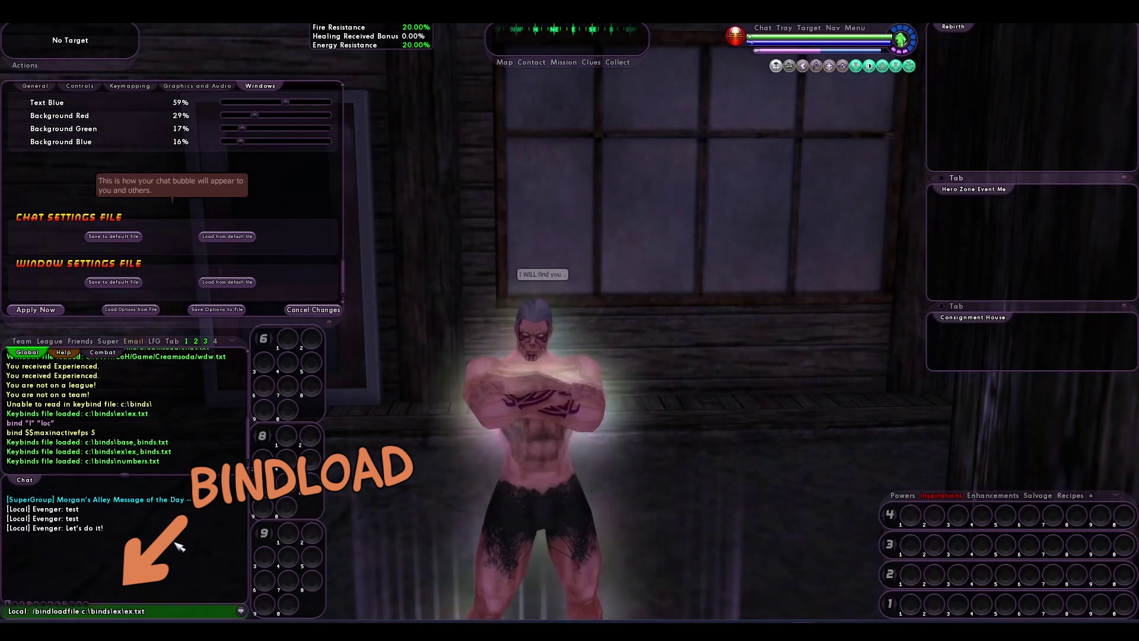
key(Return)
Step: Trigger the chained number 1 bind to load the remaining bind files and macros, and close the options window
key(1)
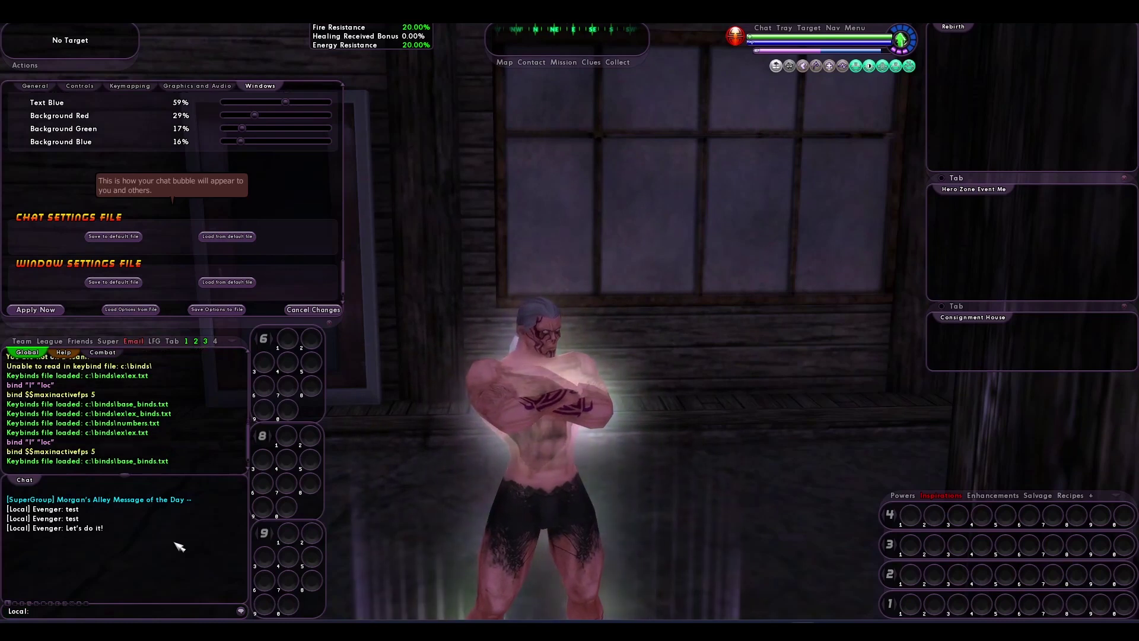
key(1)
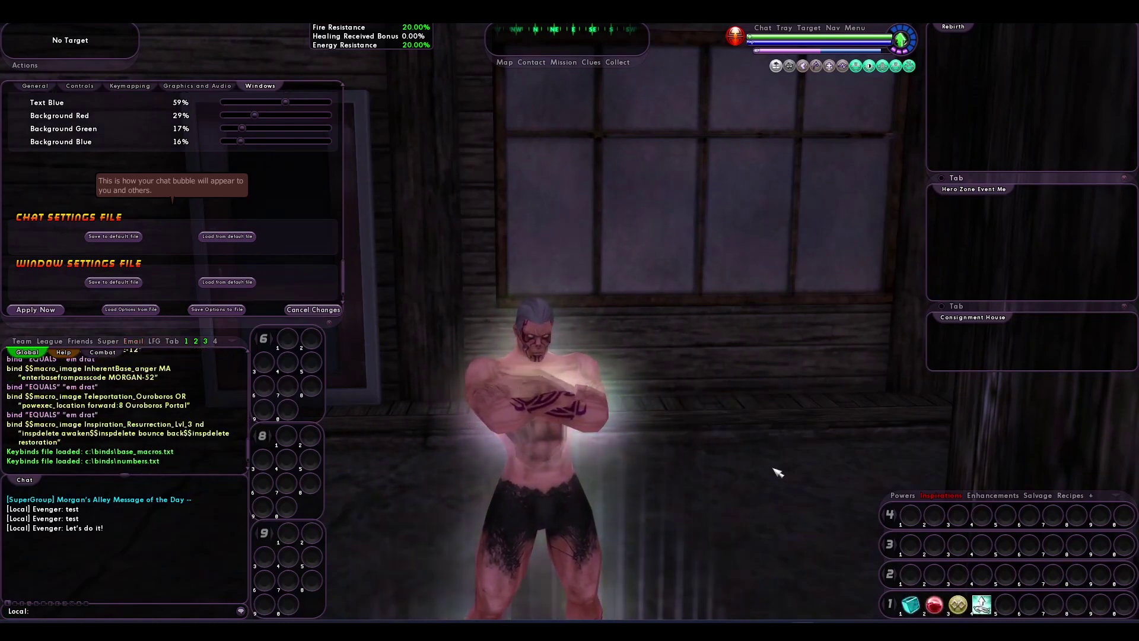
click(328, 323)
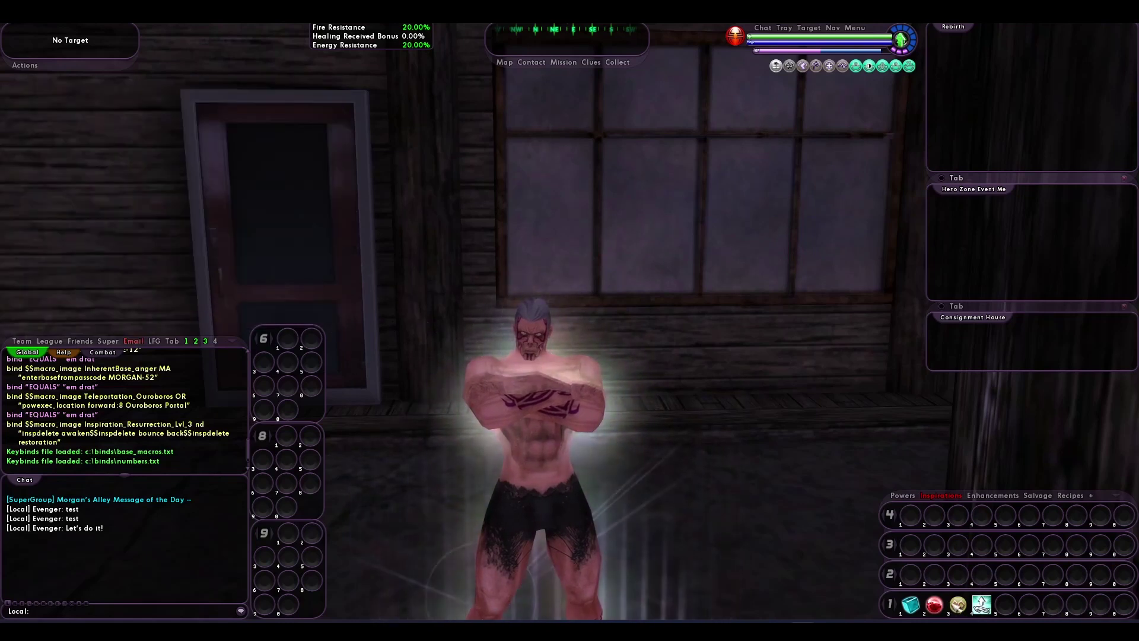